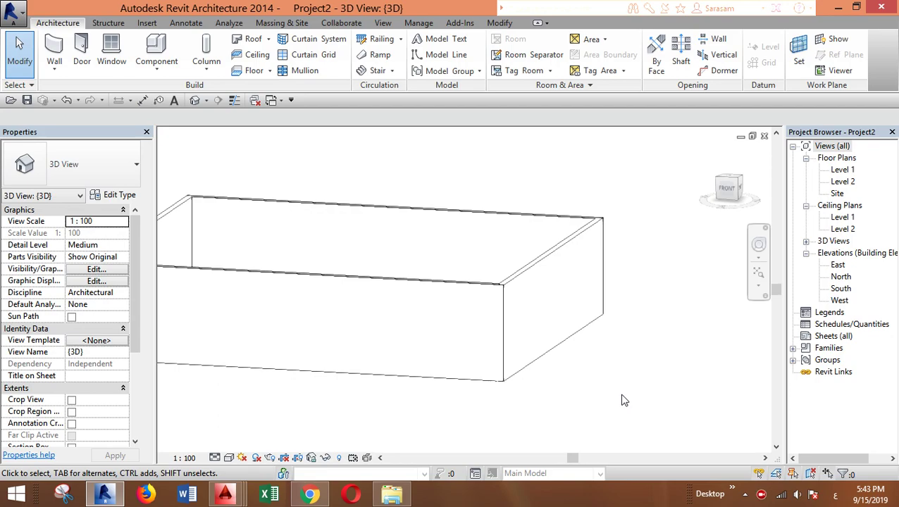
Shift the 3D wall view slightly and bring up the Architecture tab's Wall dropdown list
middle_drag(650, 332, 650, 332)
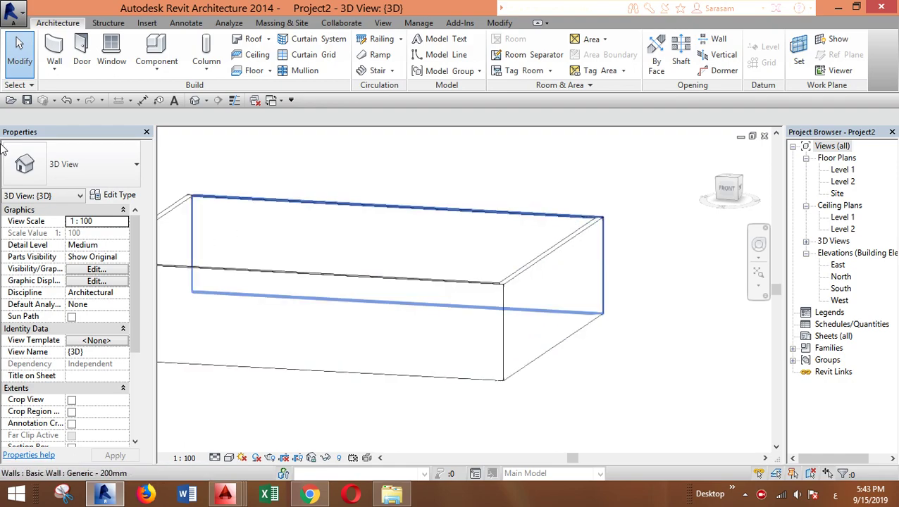
click(63, 70)
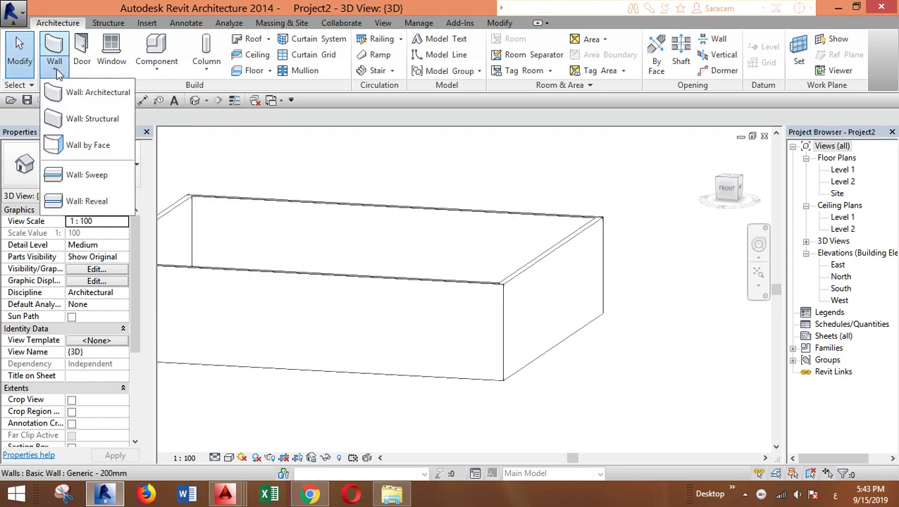
Place a Cornice wall sweep on the front wall's top edge, then select it and remove it
click(85, 175)
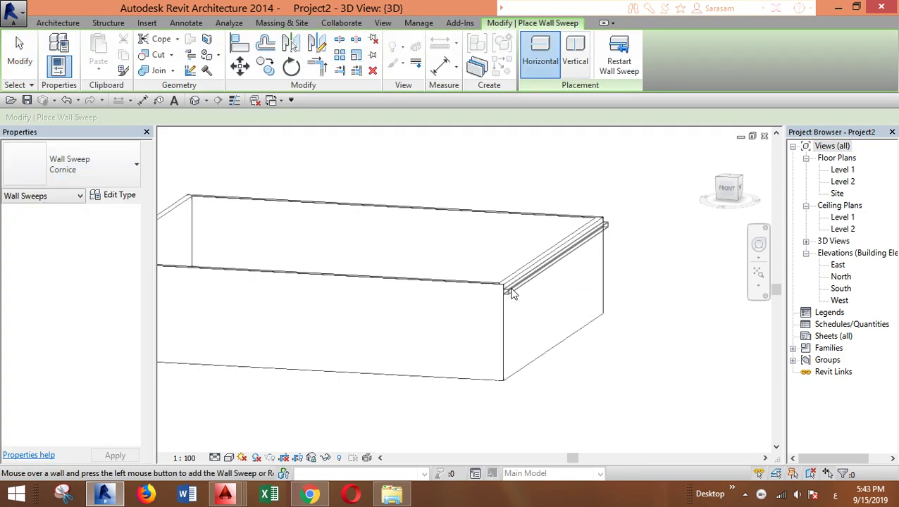
click(501, 302)
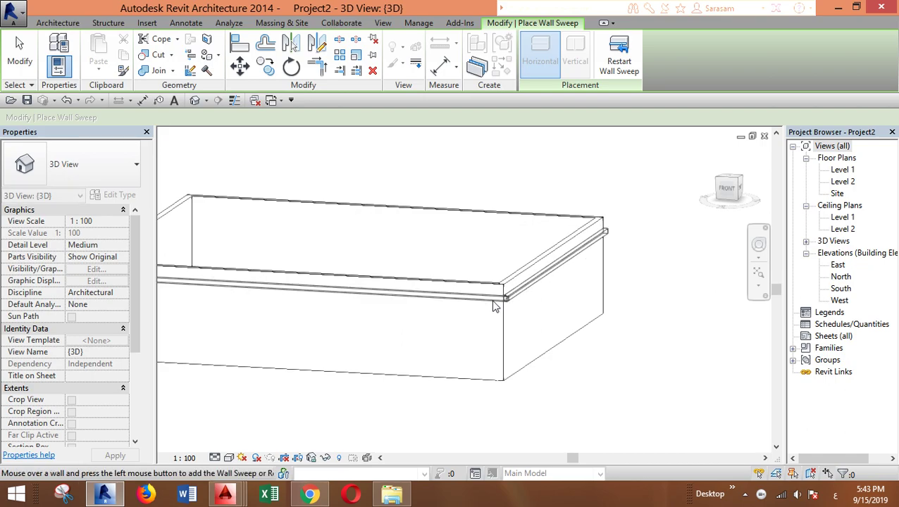
key(Escape)
key(Escape)
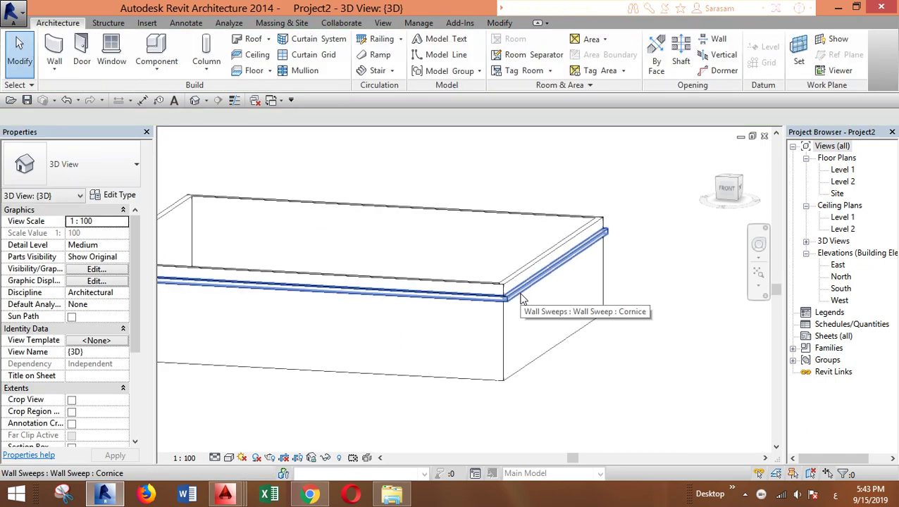
click(522, 301)
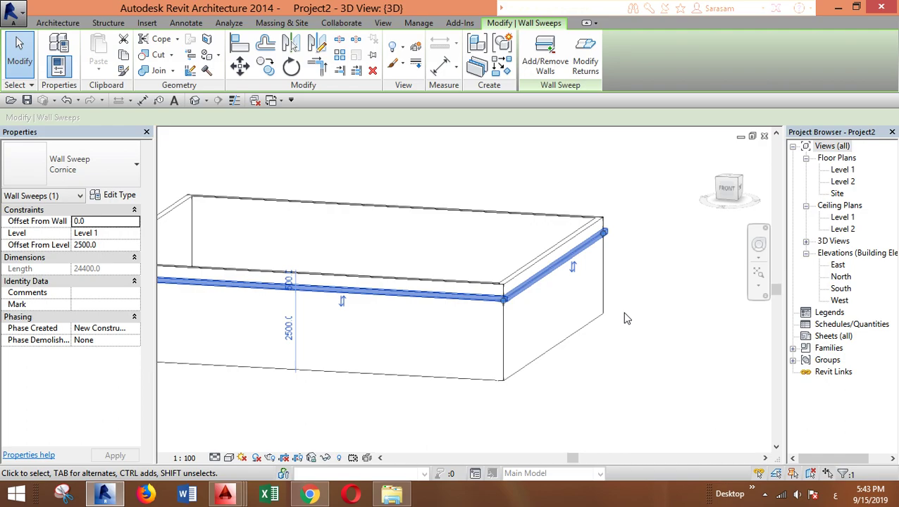
key(Escape)
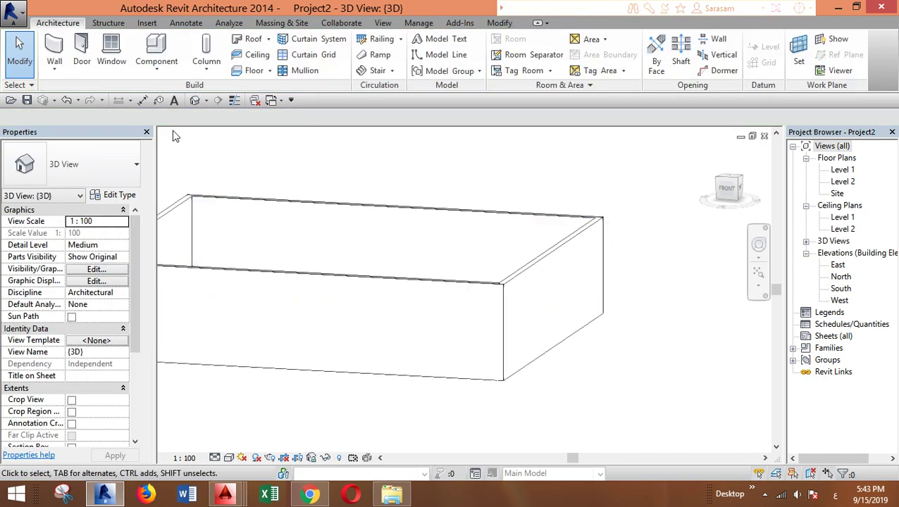
Create a new family from the Metric Profile.rft template
click(21, 24)
mouse_move(28, 62)
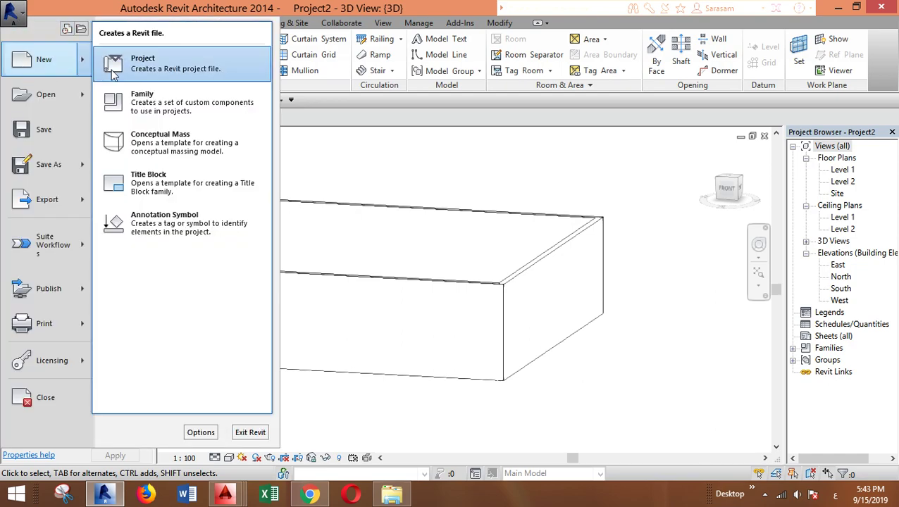
click(141, 103)
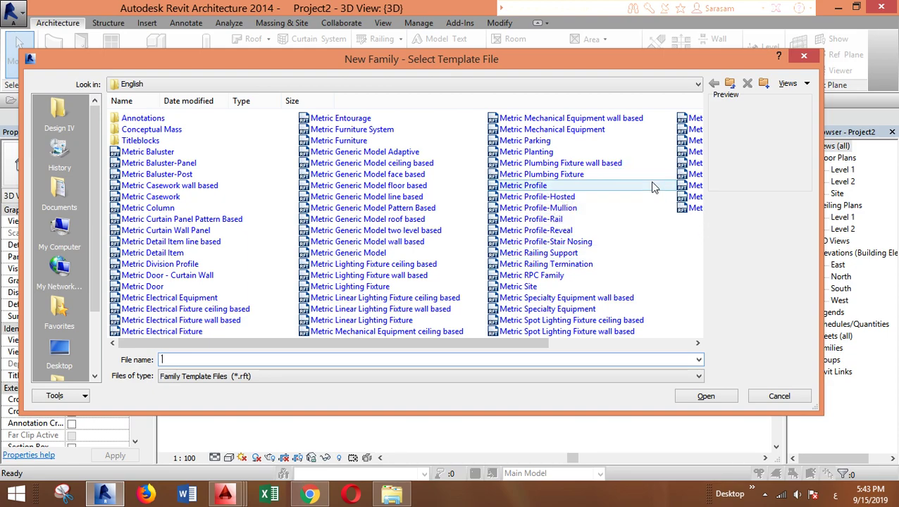
click(522, 188)
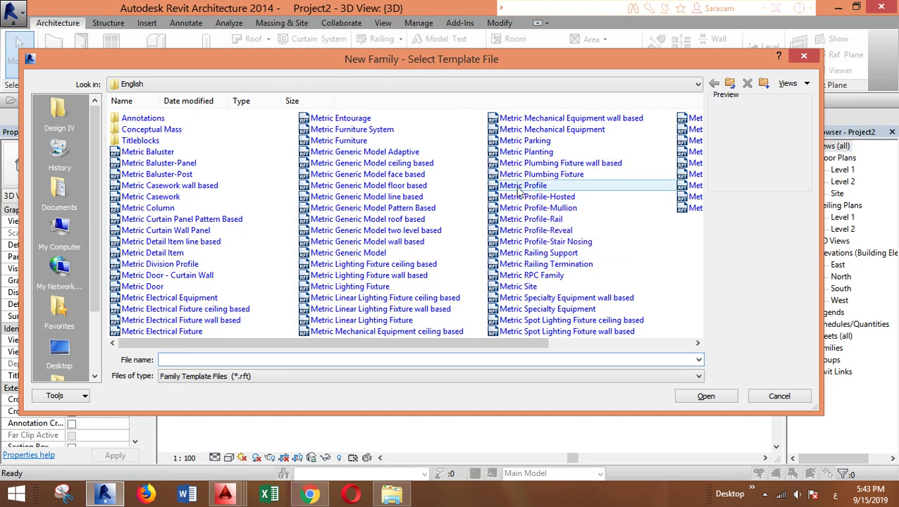
click(697, 398)
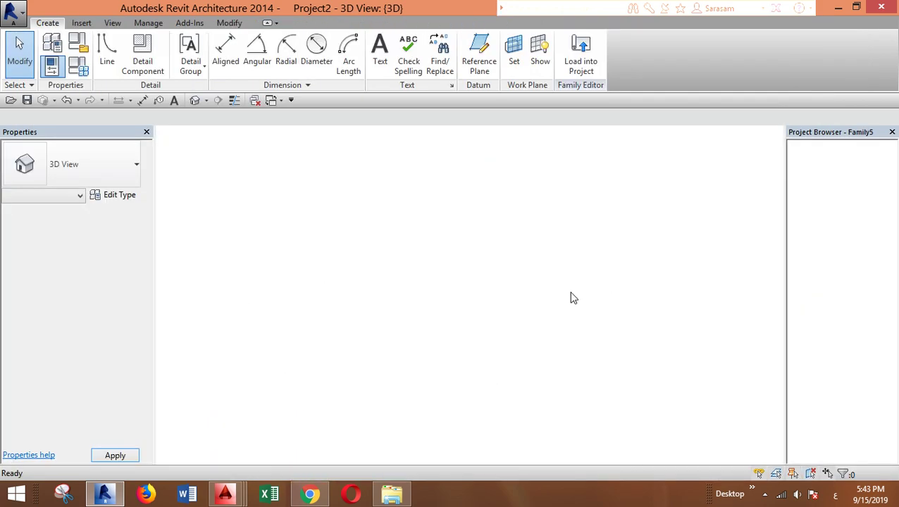
Sketch the profile's straight top edge and stepped drop, starting at the reference-plane intersection
middle_drag(570, 290, 568, 285)
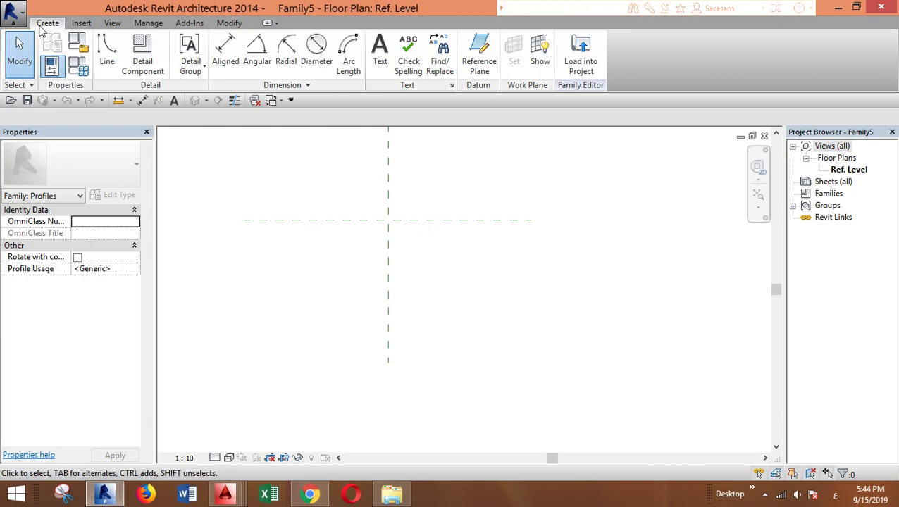
click(106, 53)
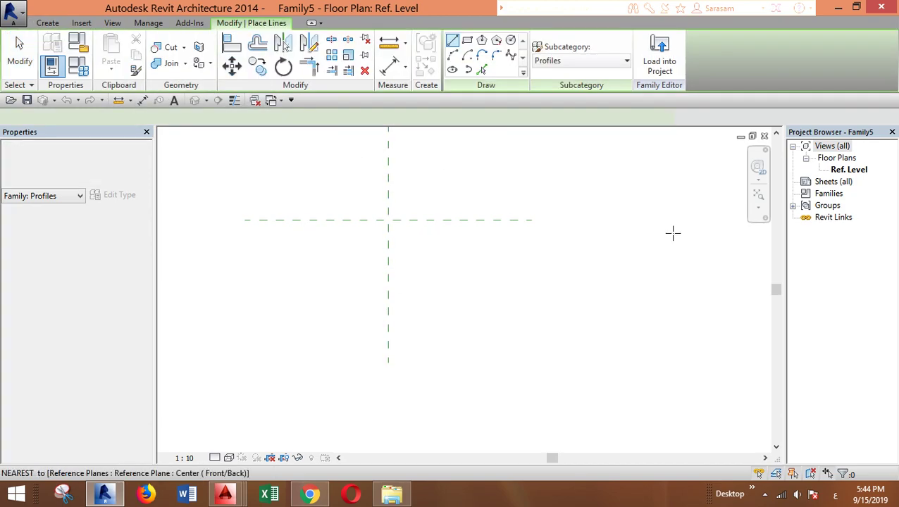
click(388, 220)
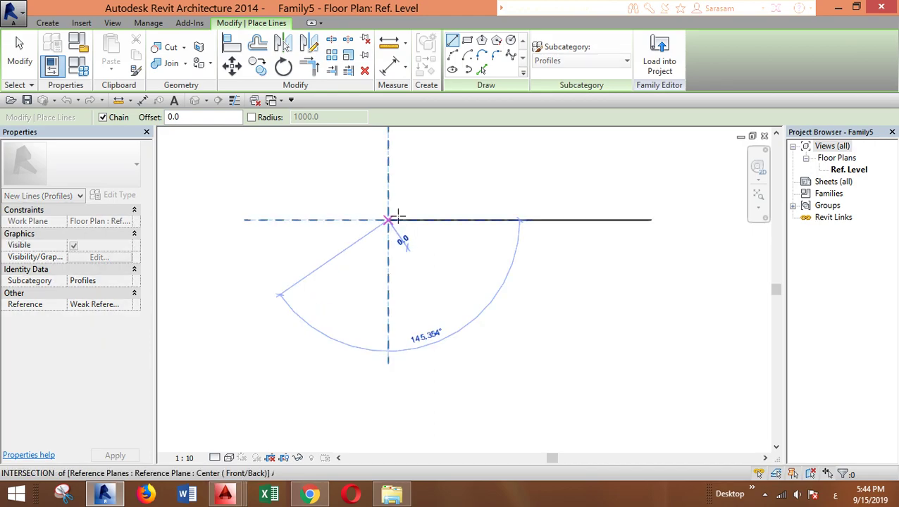
click(456, 221)
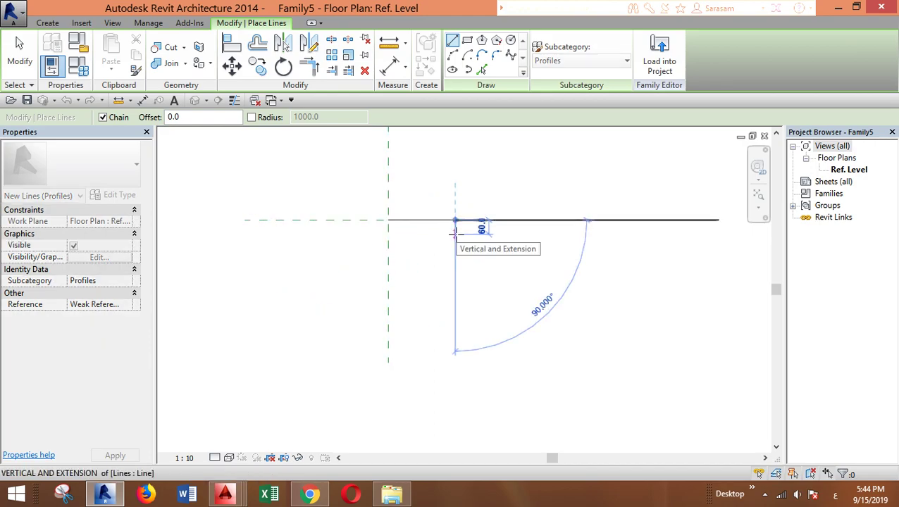
click(456, 234)
click(439, 234)
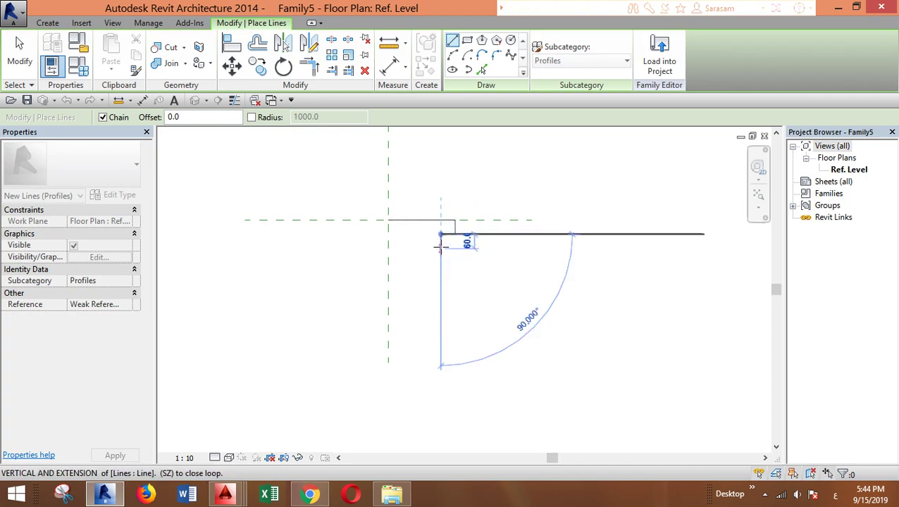
click(440, 249)
click(694, 249)
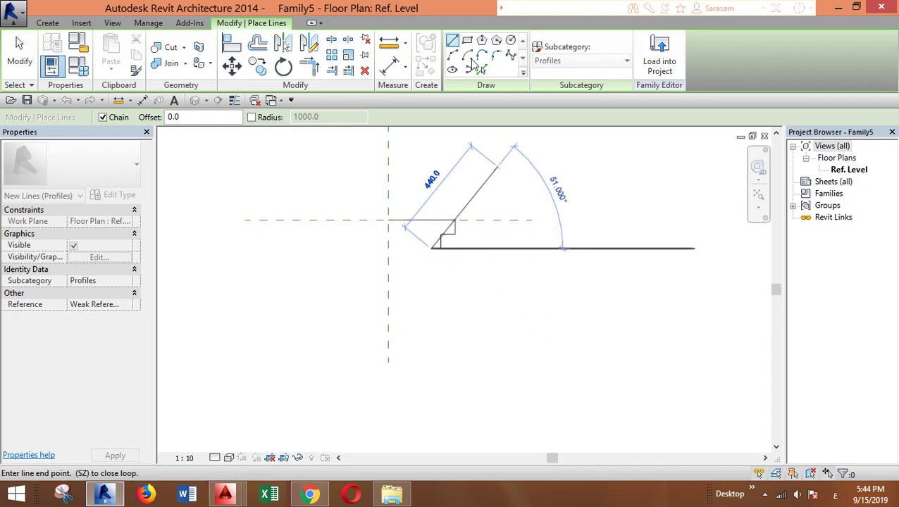
Add the curved cove arc, then the short vertical and bottom edge, closing the outline
click(452, 54)
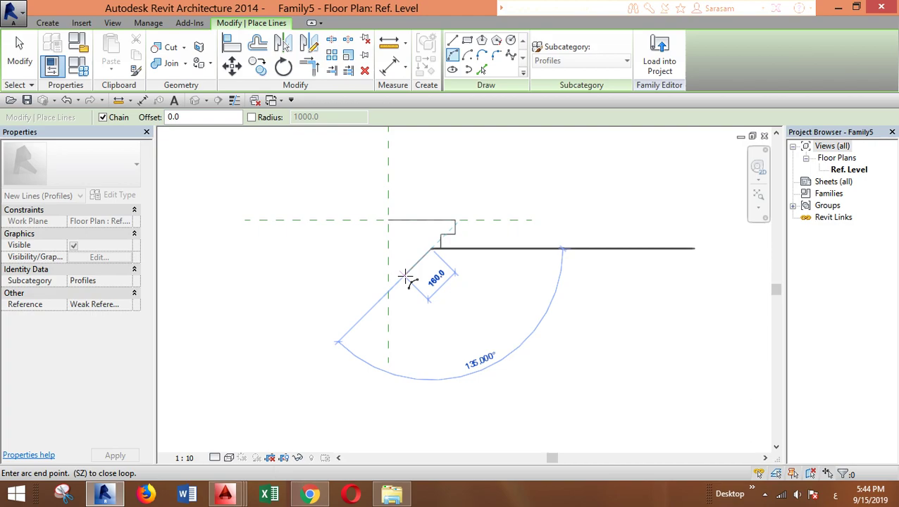
click(430, 239)
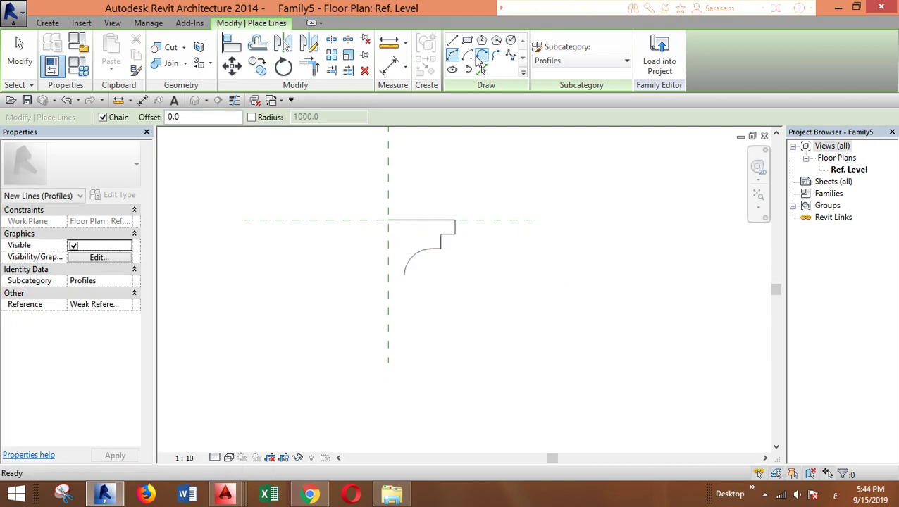
click(452, 41)
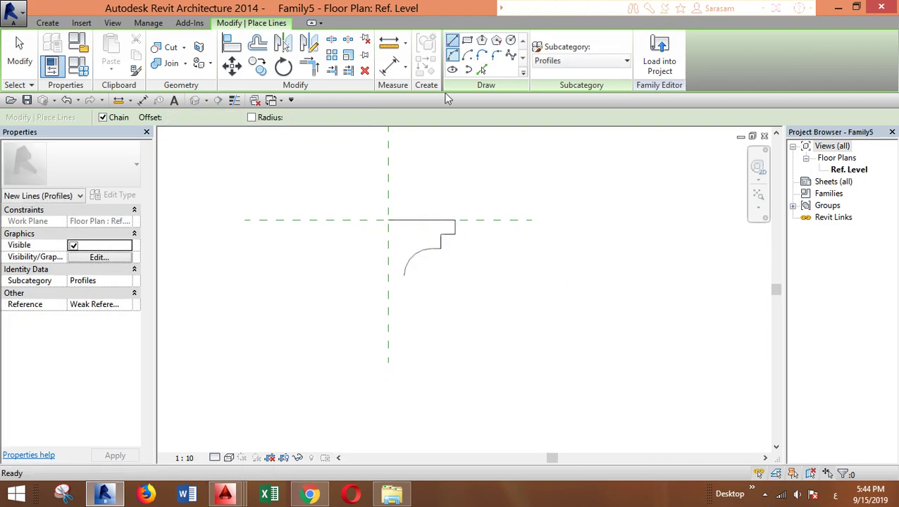
click(403, 275)
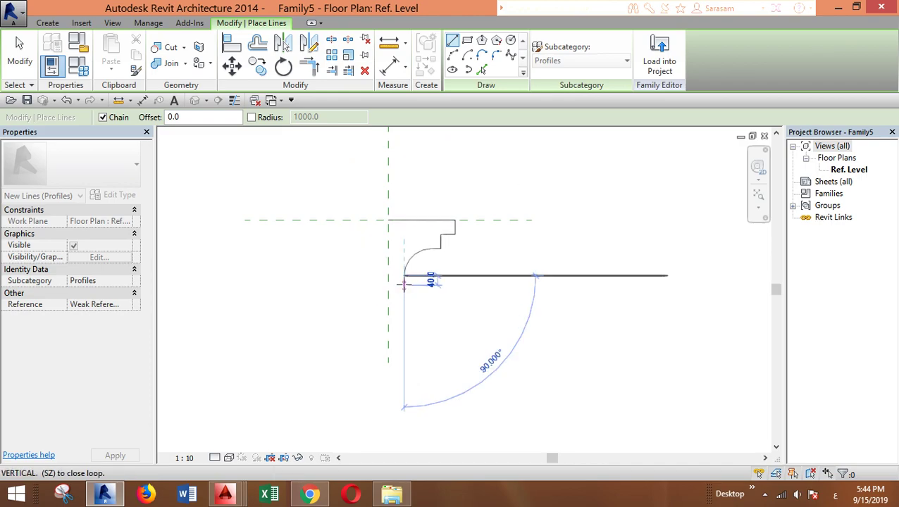
click(404, 285)
click(388, 285)
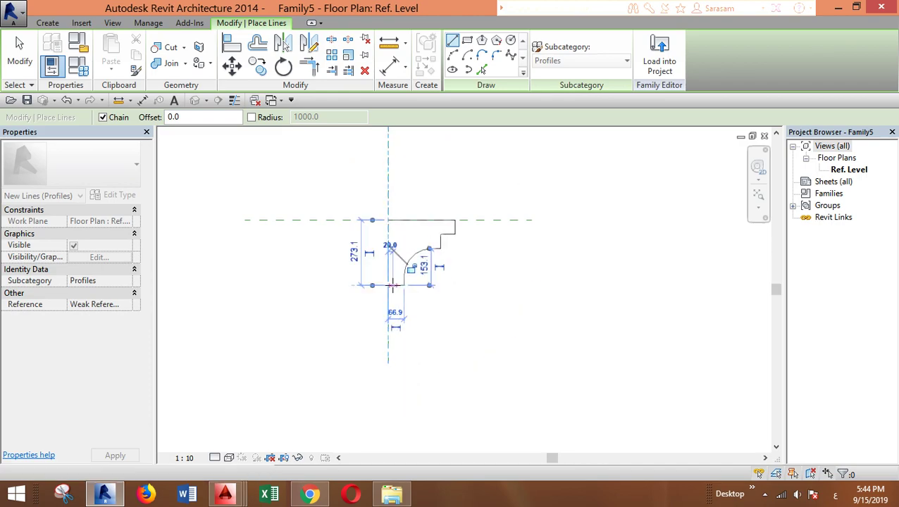
click(389, 220)
key(Escape)
key(Escape)
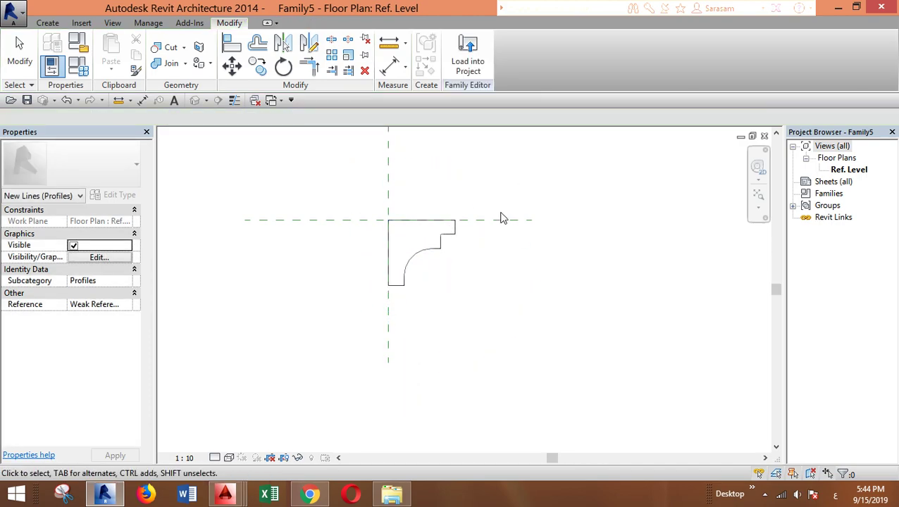
Load the Family5 cornice profile family into Project2
middle_drag(502, 219, 518, 261)
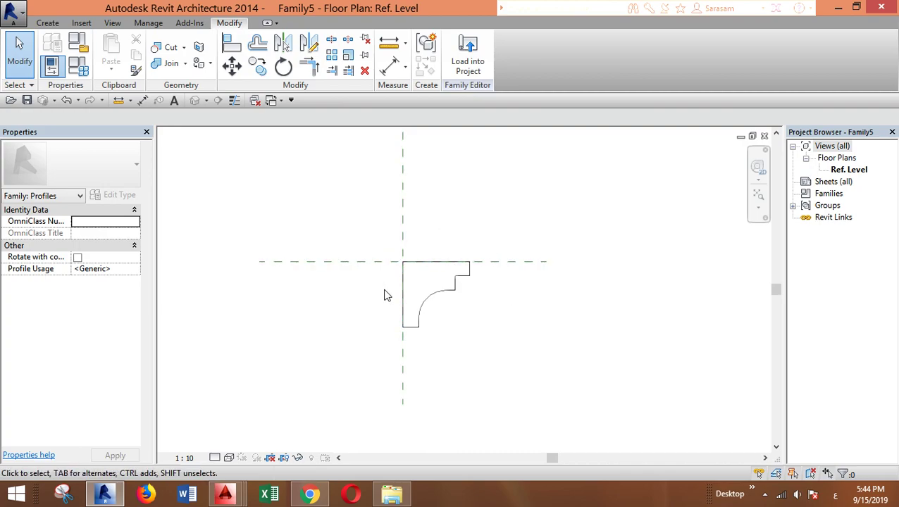
click(476, 69)
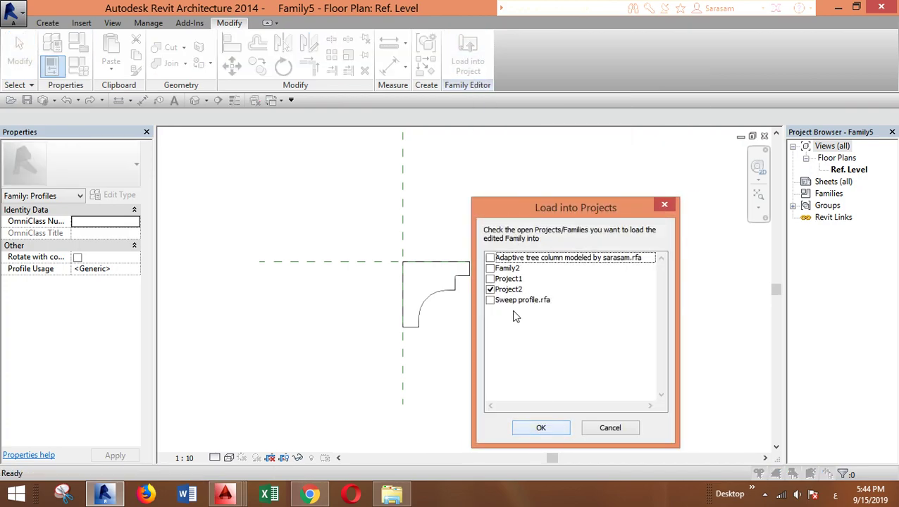
click(553, 427)
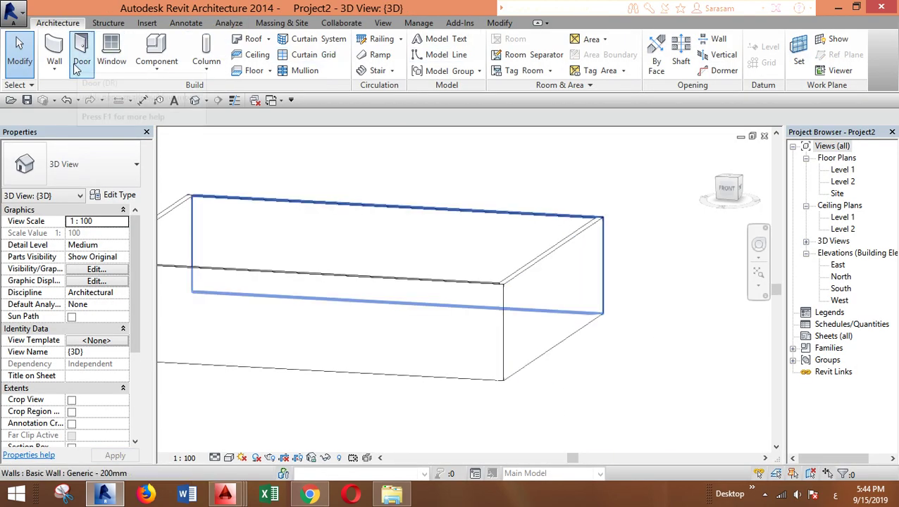
Start a Wall: Sweep placement, cancel it, then restart Wall: Sweep with the Cornice type
click(55, 69)
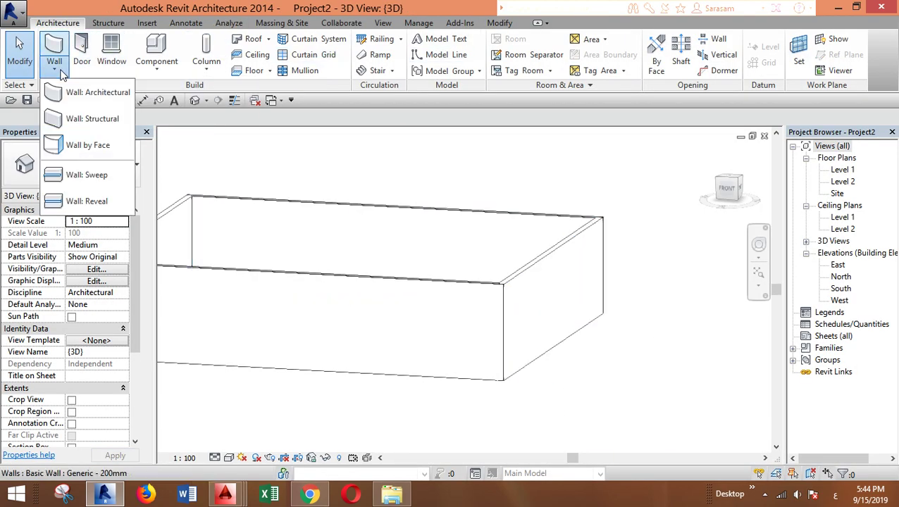
click(96, 177)
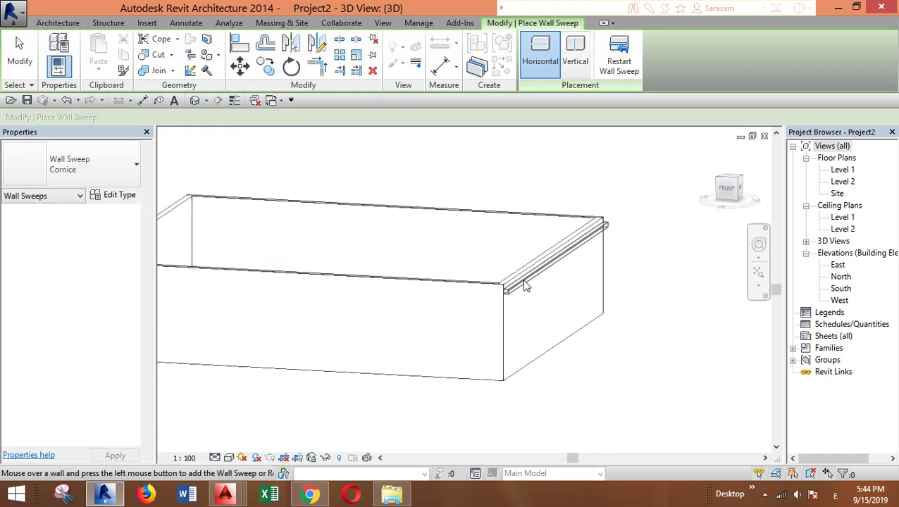
click(208, 210)
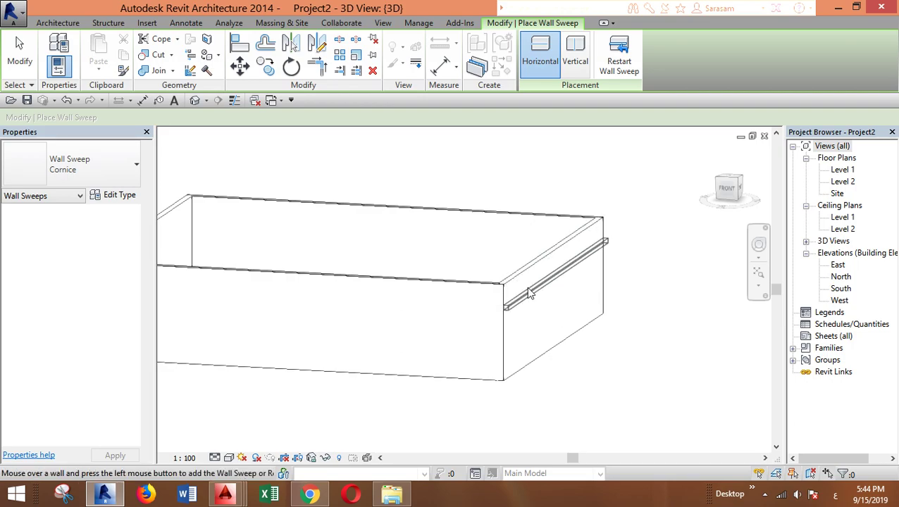
click(457, 286)
key(Escape)
key(Escape)
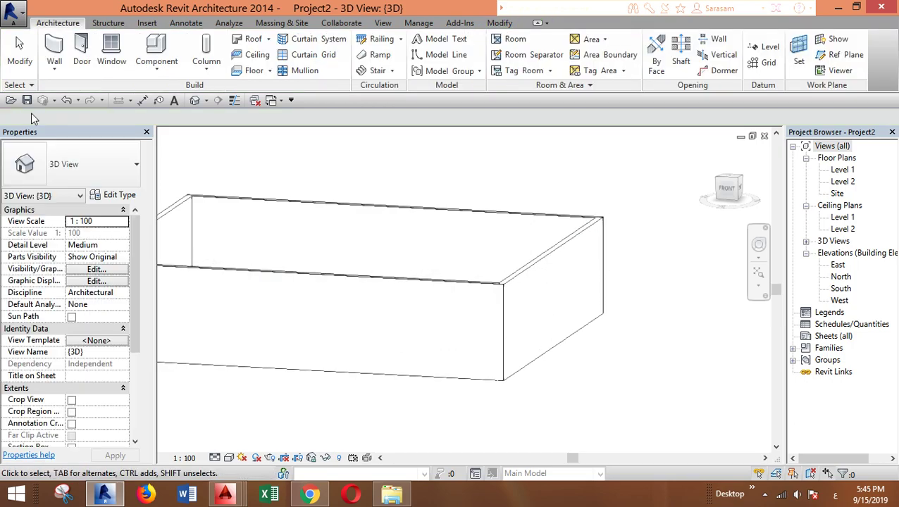
click(55, 64)
click(78, 173)
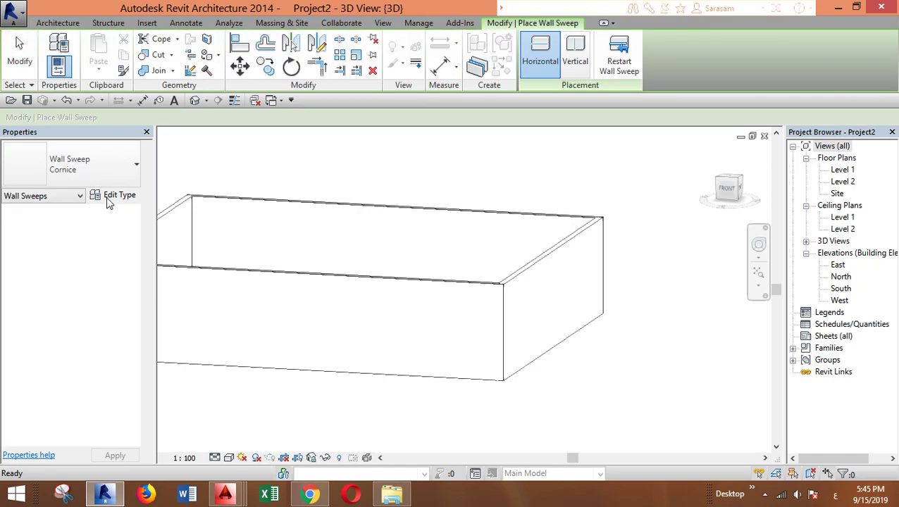
Set the Cornice sweep type's Profile to Family5 : Family5 in Type Properties
click(108, 197)
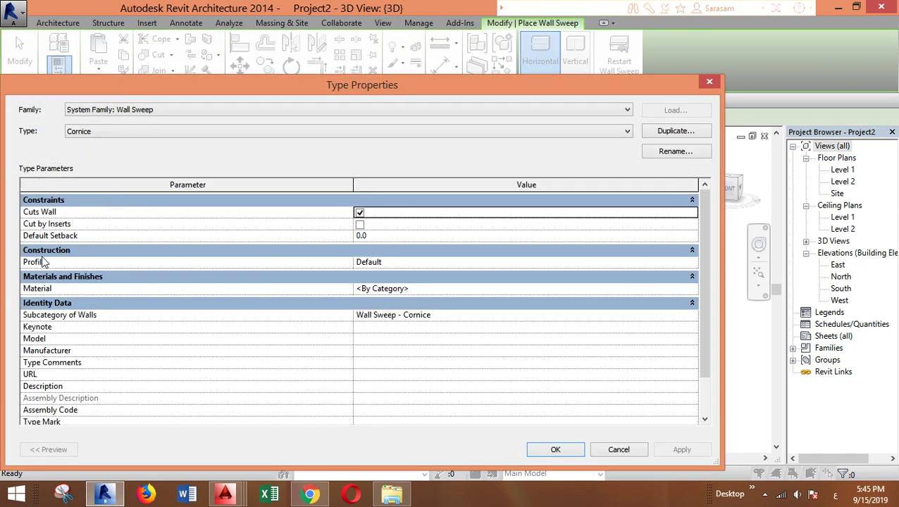
click(693, 262)
click(694, 262)
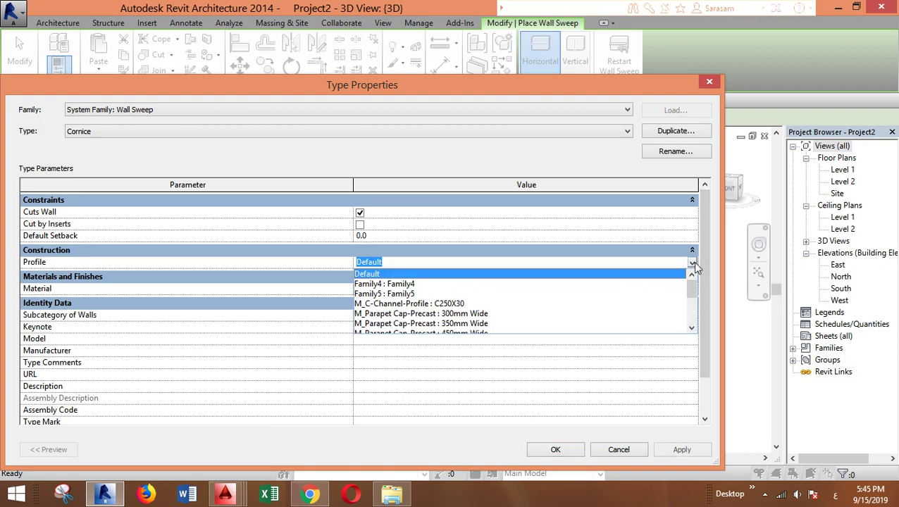
click(394, 294)
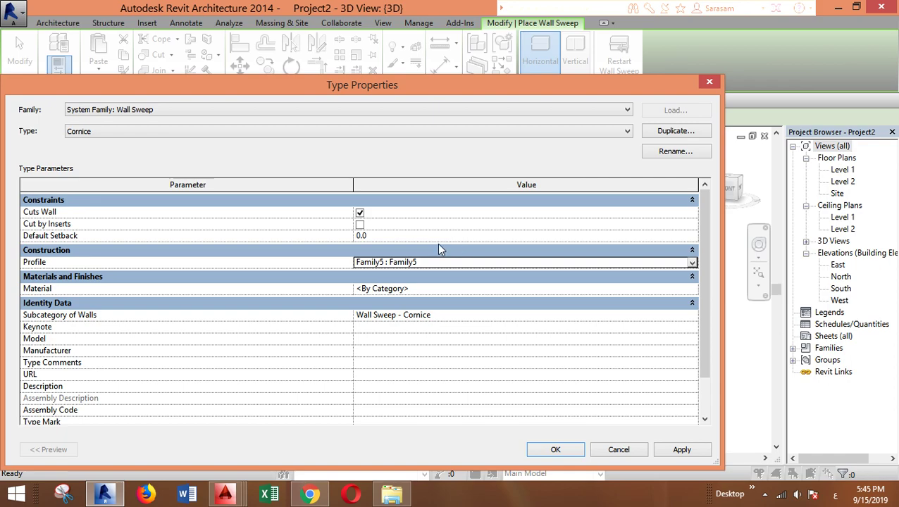
click(555, 451)
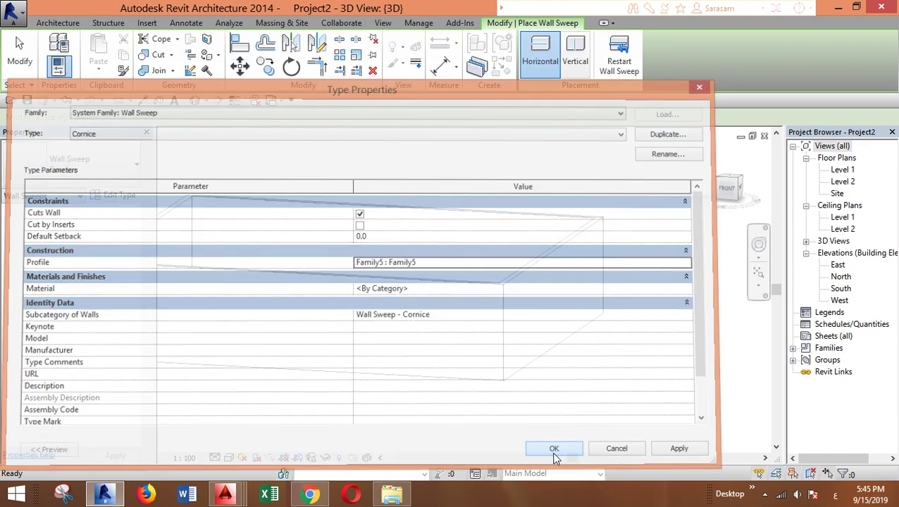
Place the Family5 cornice along the right, front and a third wall top
click(521, 285)
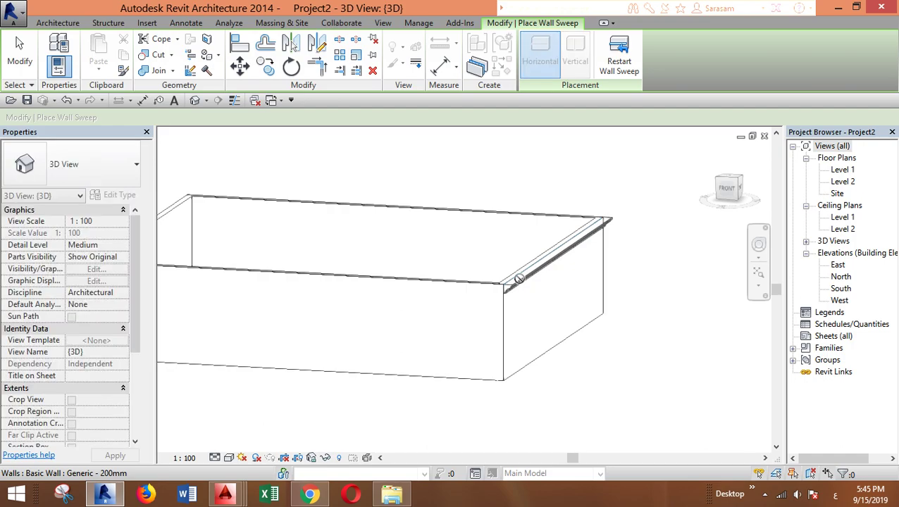
click(476, 292)
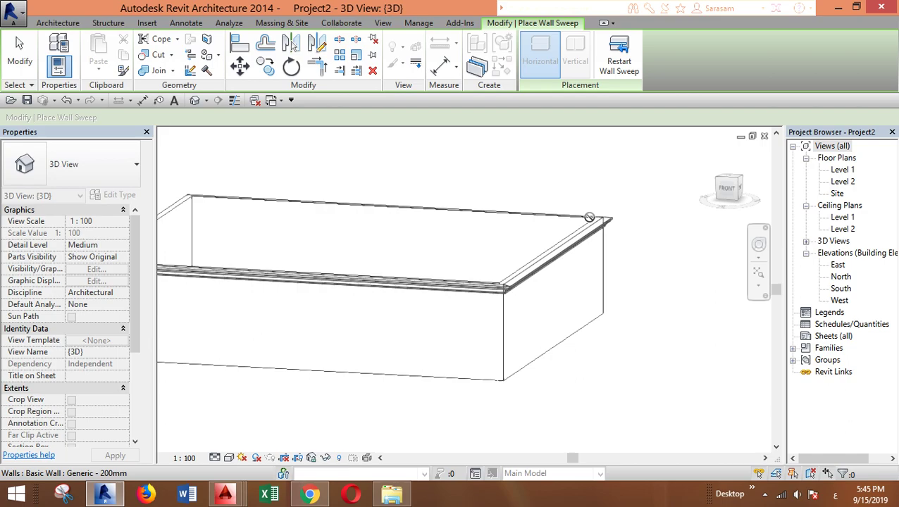
shift+middle_drag(663, 351, 407, 436)
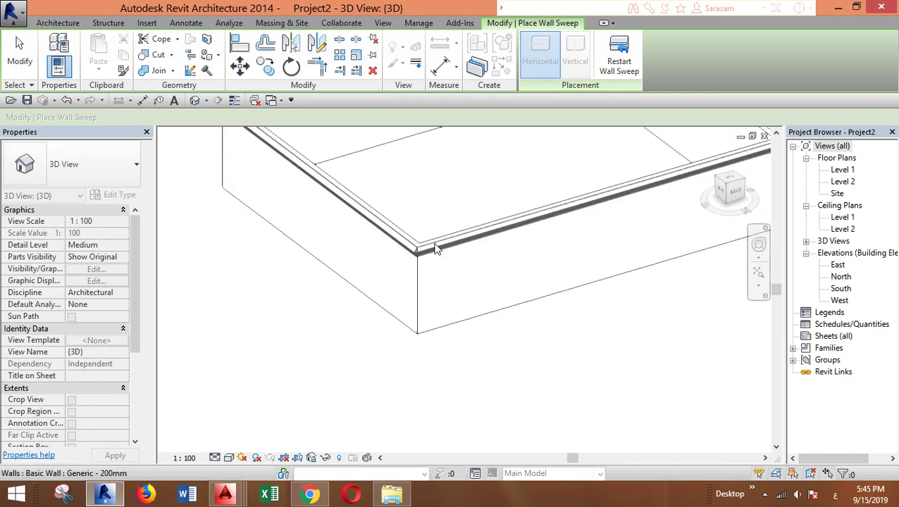
middle_drag(435, 242, 641, 394)
click(505, 278)
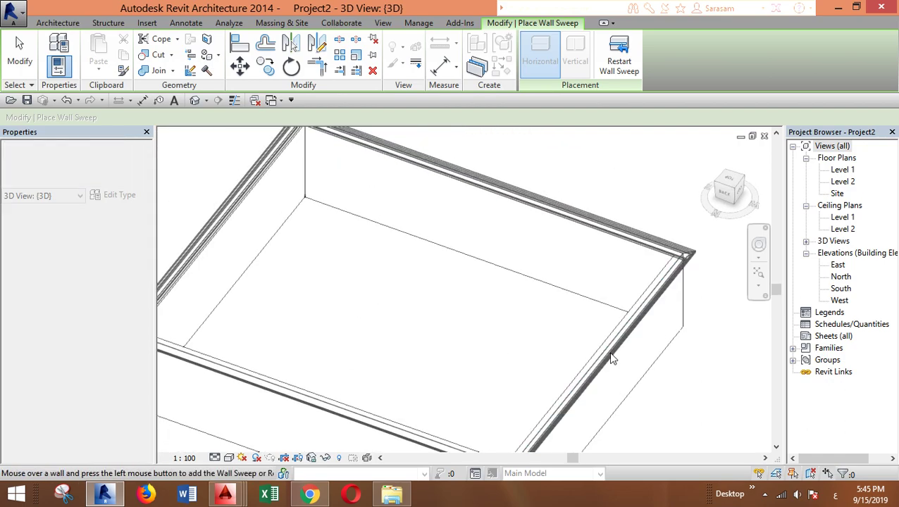
shift+middle_drag(612, 361, 642, 318)
middle_drag(716, 377, 754, 275)
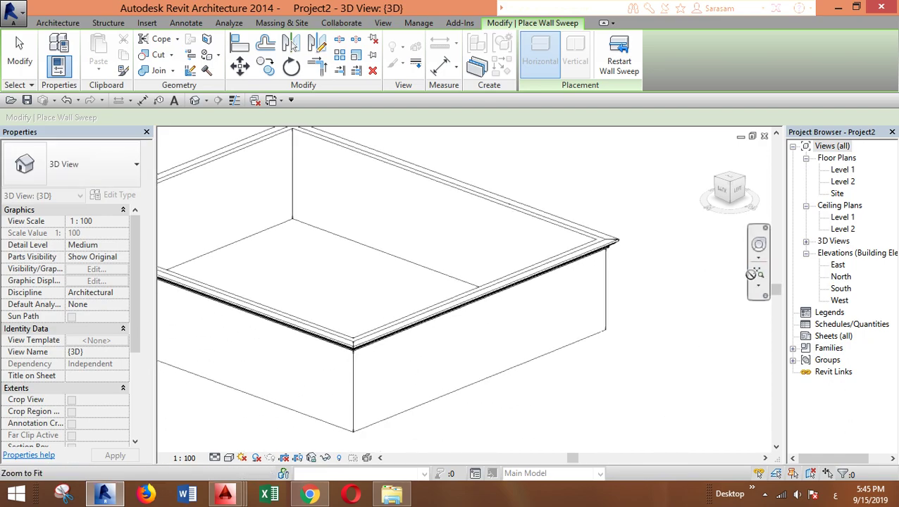
Zoom and orbit around the wall corner to inspect the cornice's curved cove, ending sweep placement
click(758, 248)
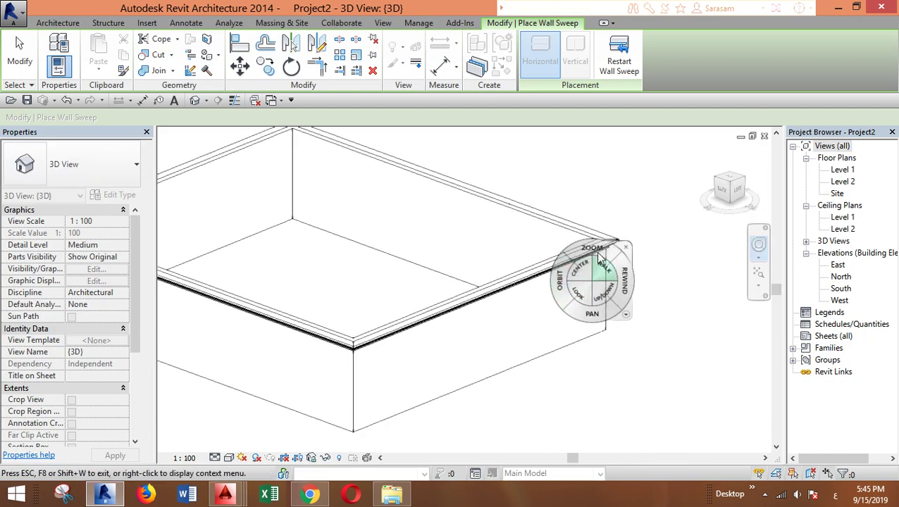
drag(598, 239, 598, 241)
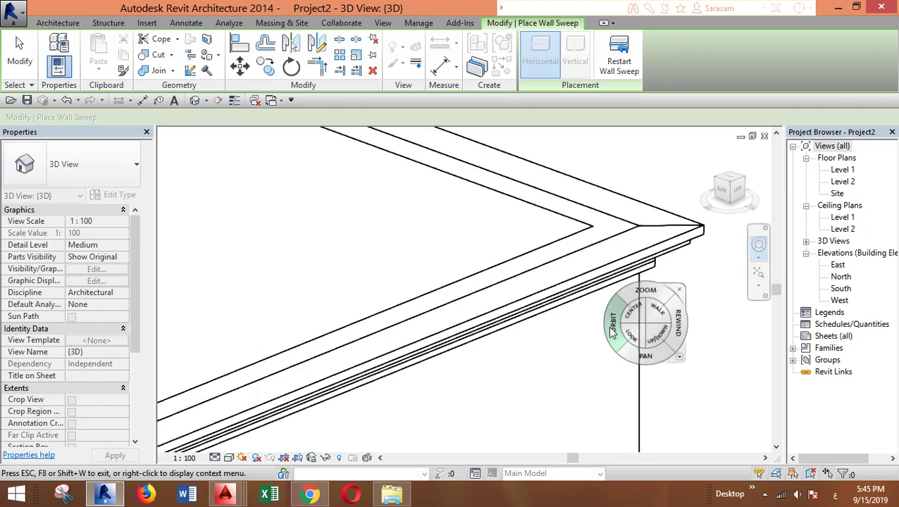
drag(590, 322, 642, 301)
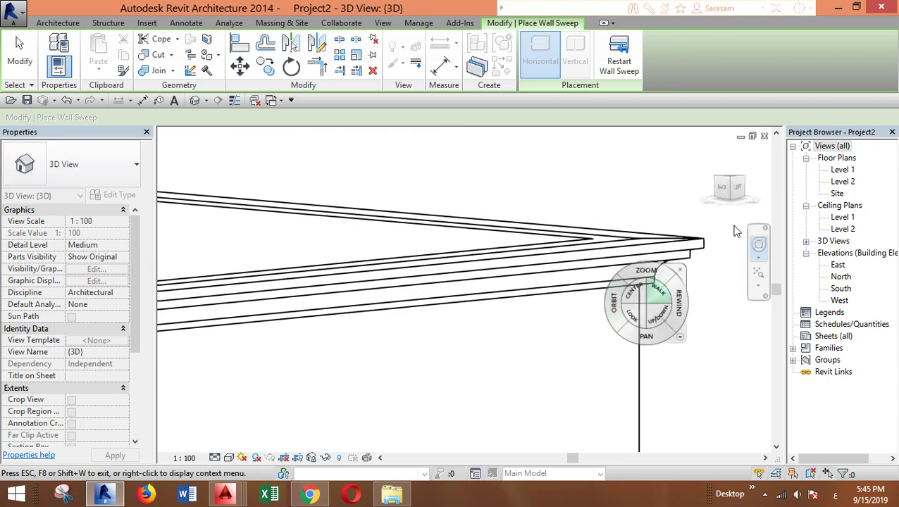
key(Escape)
key(Escape)
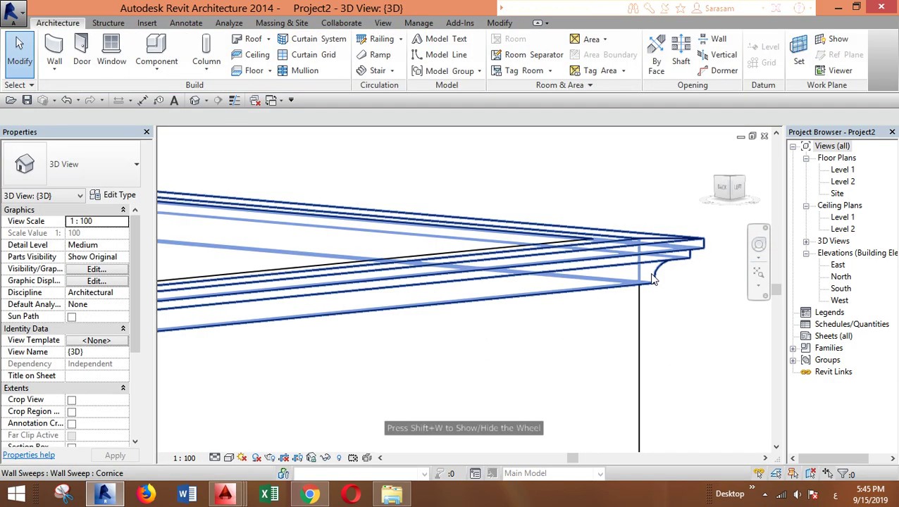
middle_drag(557, 231, 592, 403)
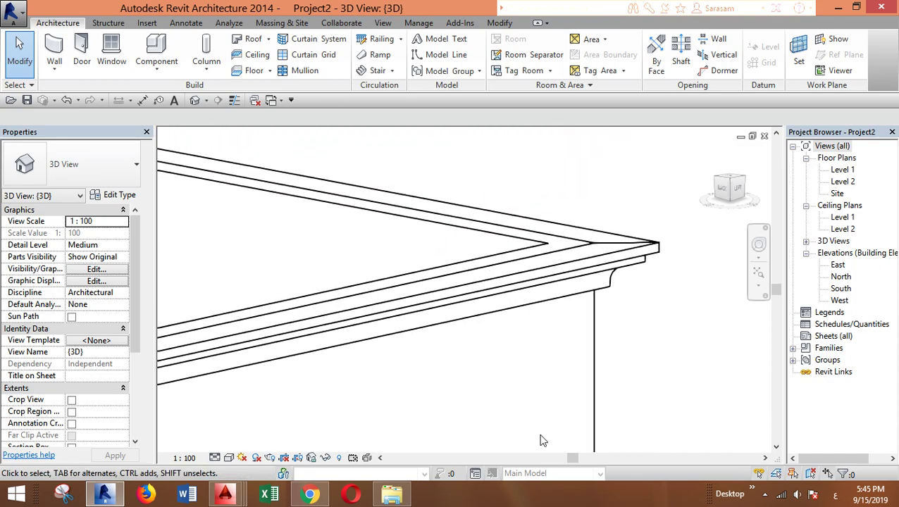
scroll(492, 301, up, 2)
scroll(587, 305, down, 2)
Create another new family from the Metric Profile template, skipping the save prompt
click(13, 19)
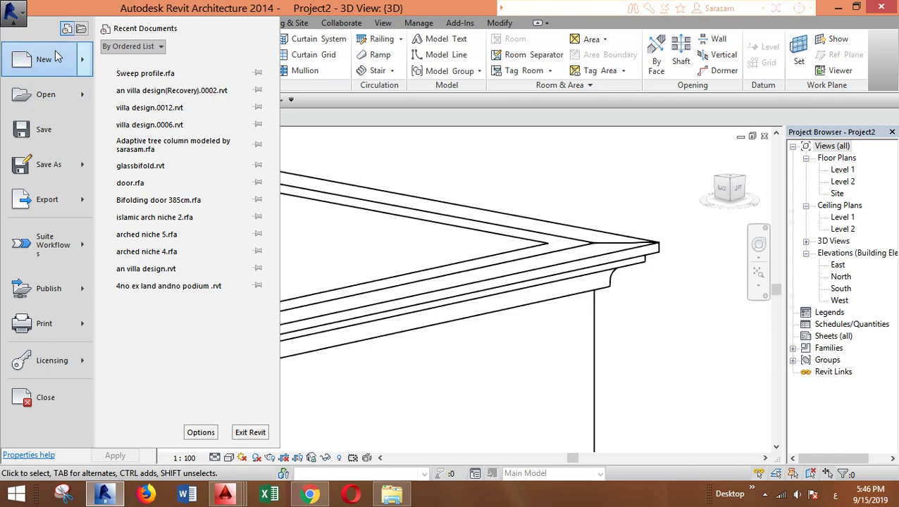
mouse_move(55, 50)
click(141, 62)
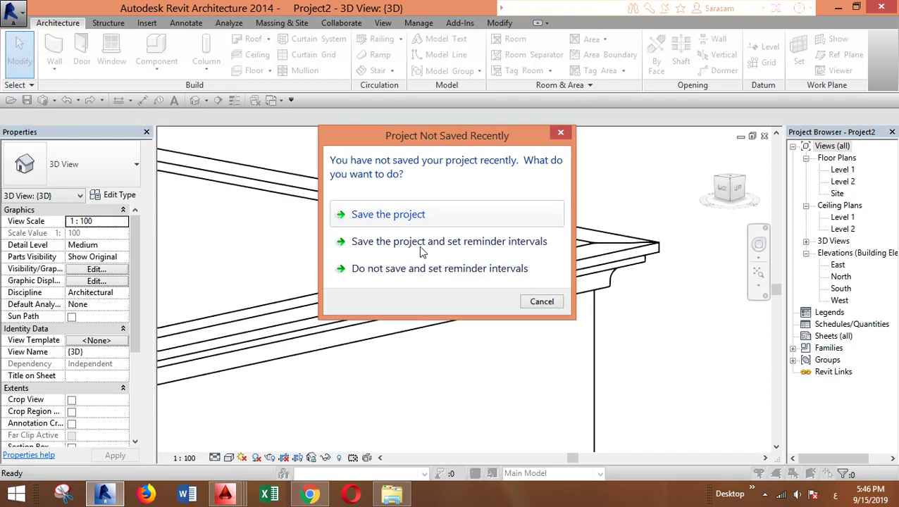
click(539, 301)
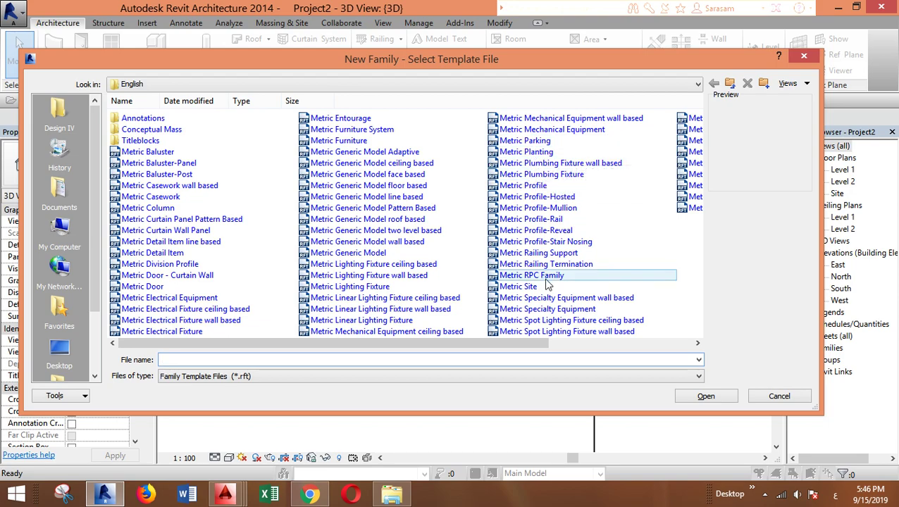
click(525, 185)
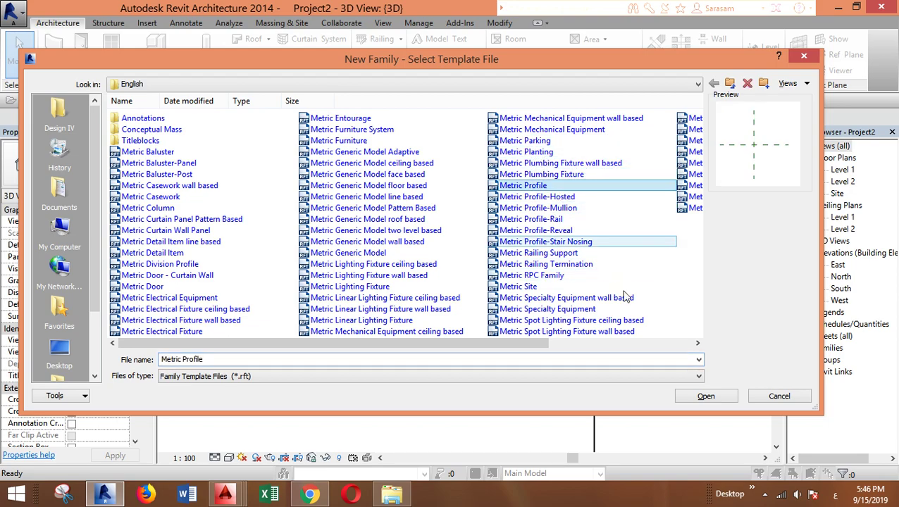
click(725, 398)
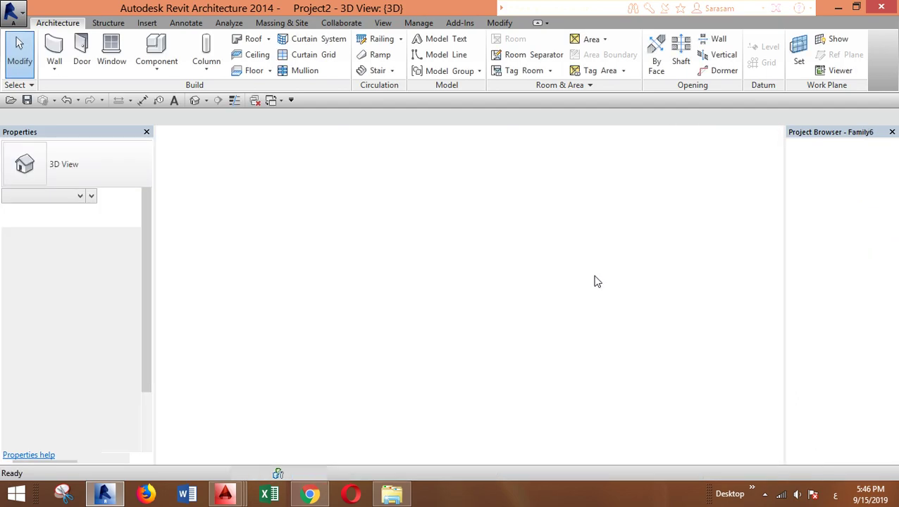
Import Drawing2.dwg from the Desktop into Family6's Ref. Level floor plan
middle_drag(546, 293, 543, 287)
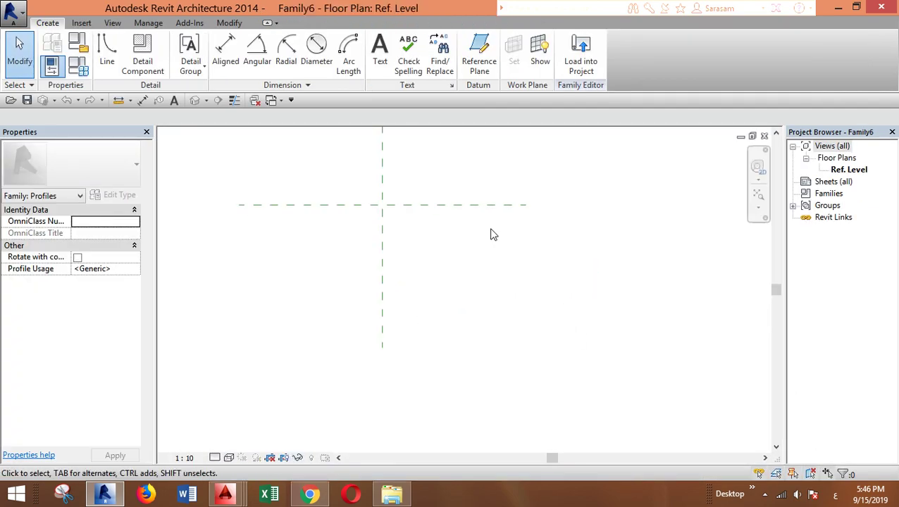
click(81, 23)
click(196, 65)
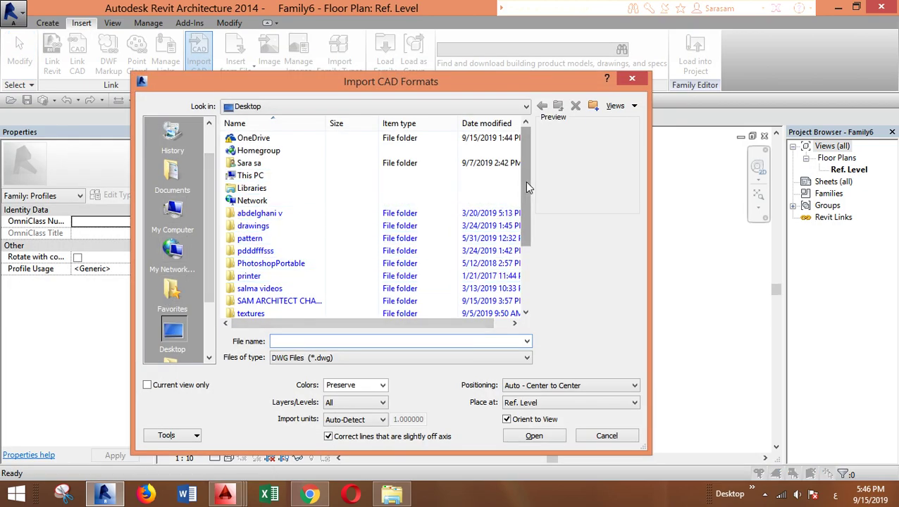
drag(528, 186, 528, 256)
click(299, 303)
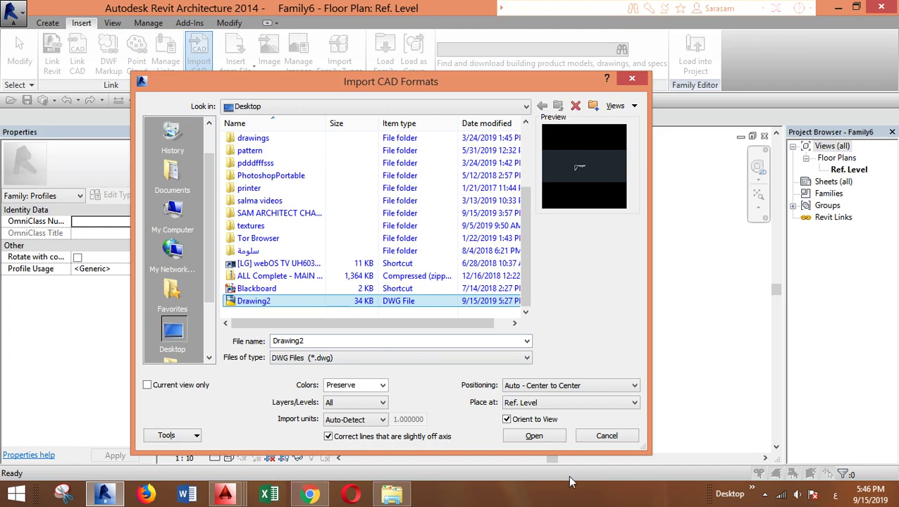
click(537, 437)
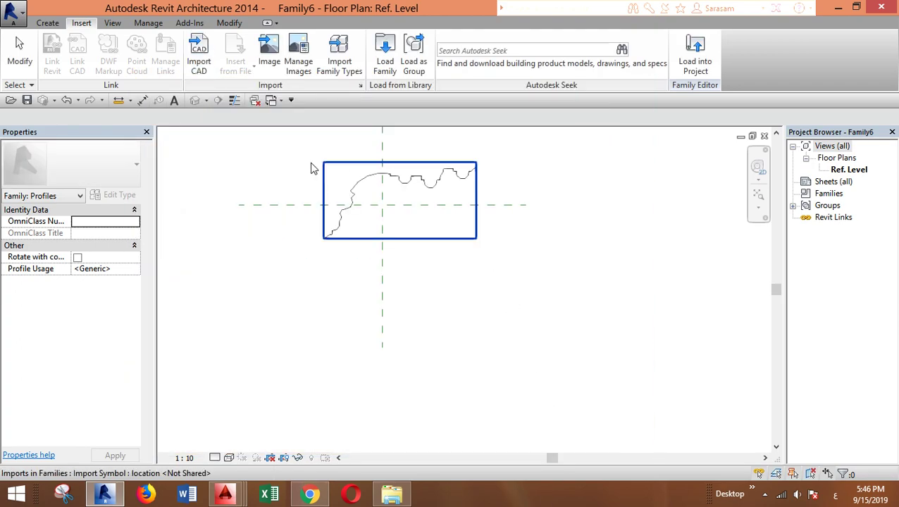
Explode the imported Drawing2 and move its lines near the reference-plane intersection
click(334, 163)
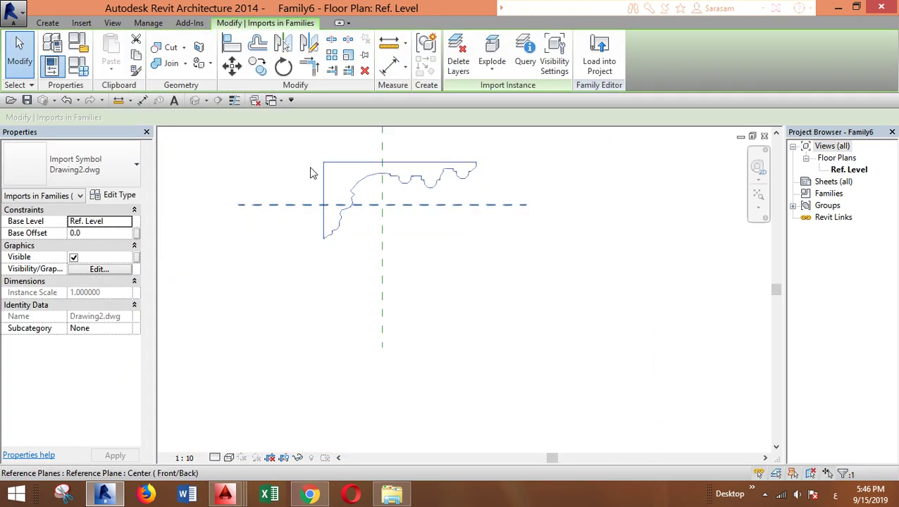
click(491, 47)
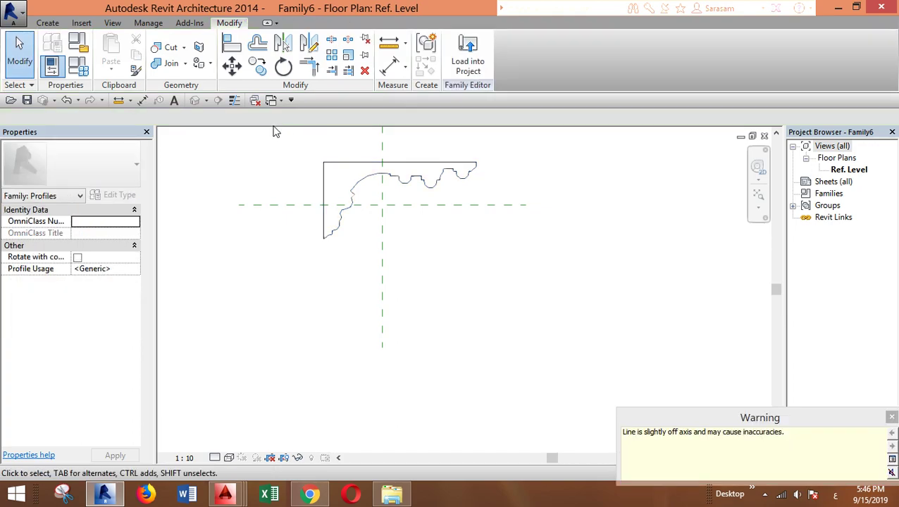
drag(285, 148, 534, 303)
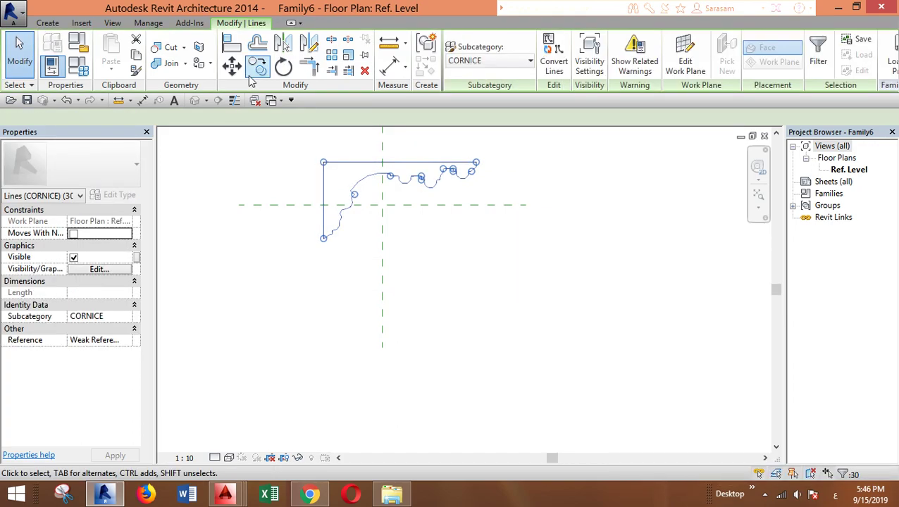
click(232, 67)
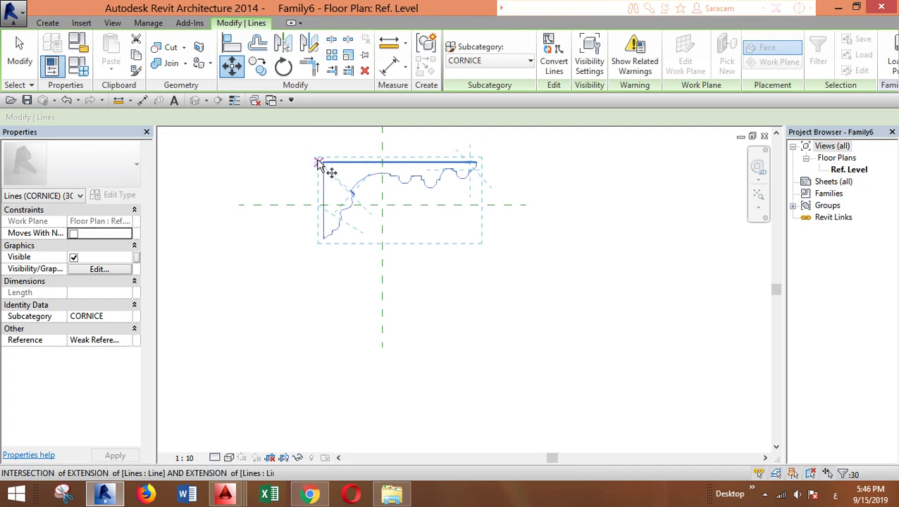
click(324, 165)
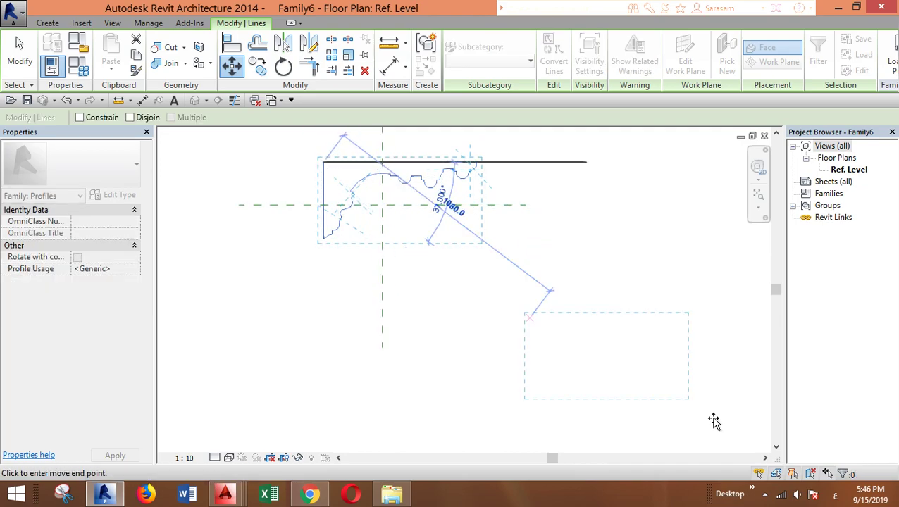
click(395, 205)
Move the profile again with MV so its top corner sits exactly on the reference-plane intersection
key(m)
key(v)
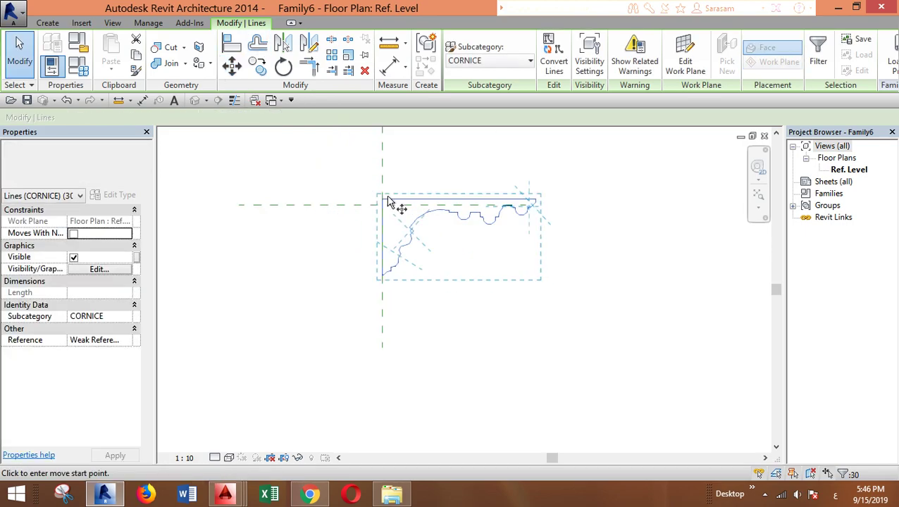
click(382, 199)
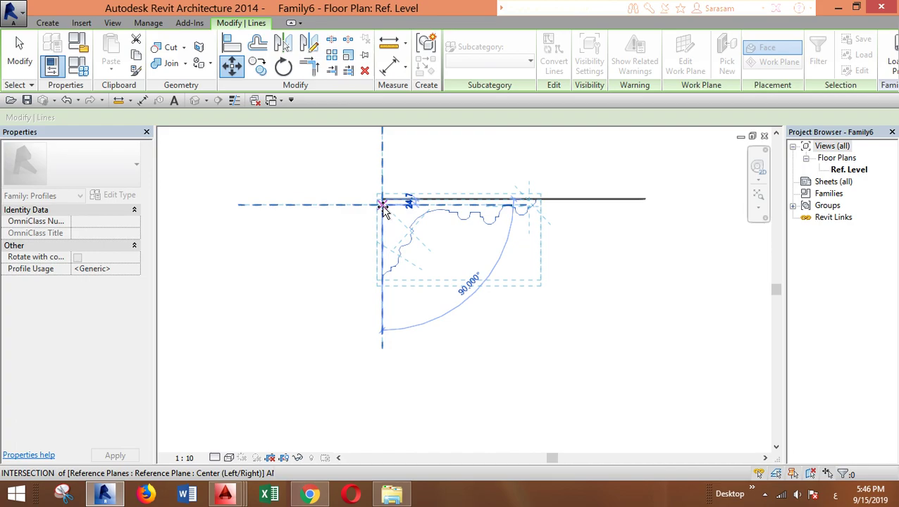
click(382, 205)
click(558, 379)
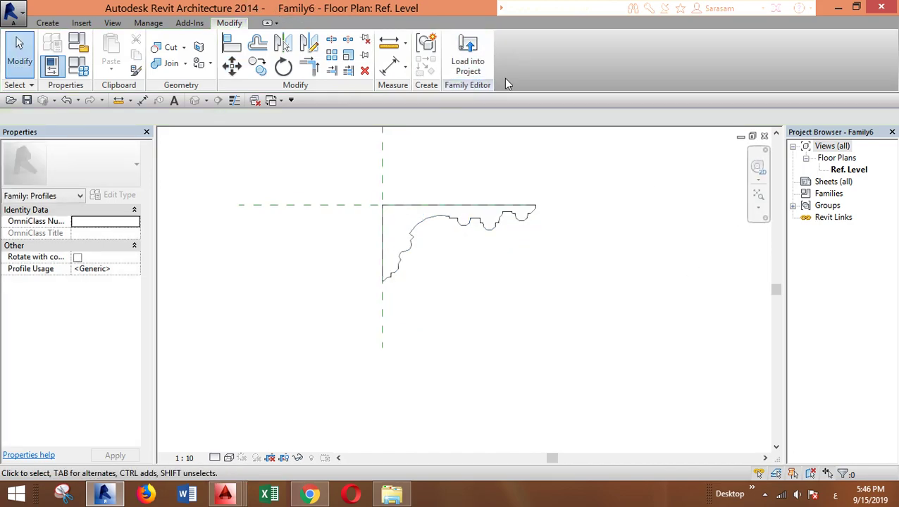
Load Family6 into Project2 and select the cornice wall sweep in the 3D view
click(465, 54)
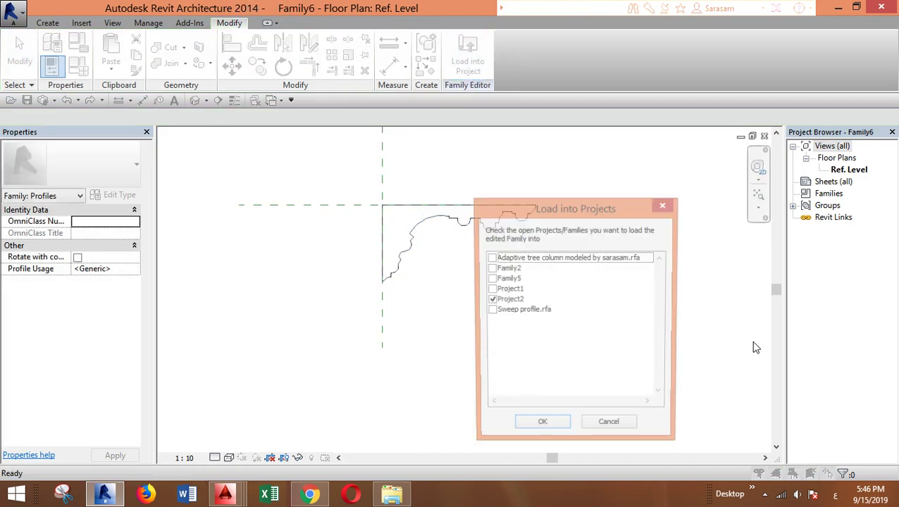
click(525, 428)
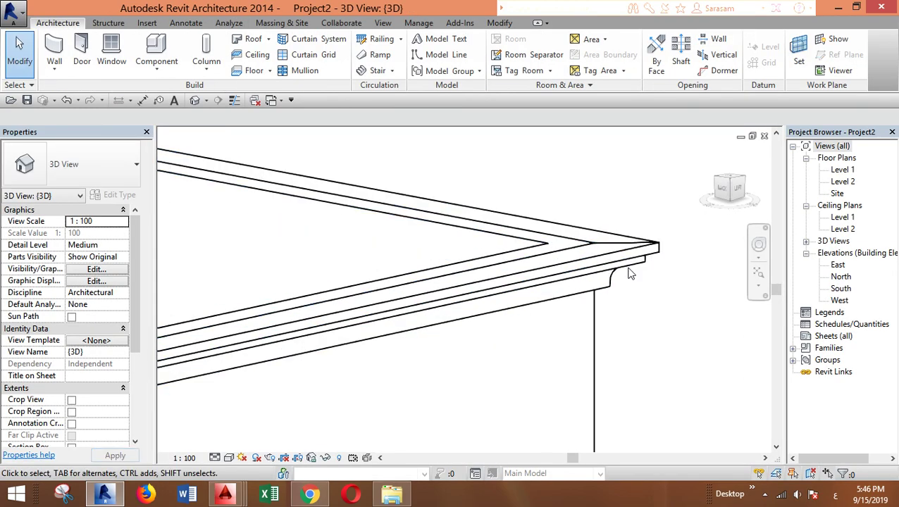
click(621, 262)
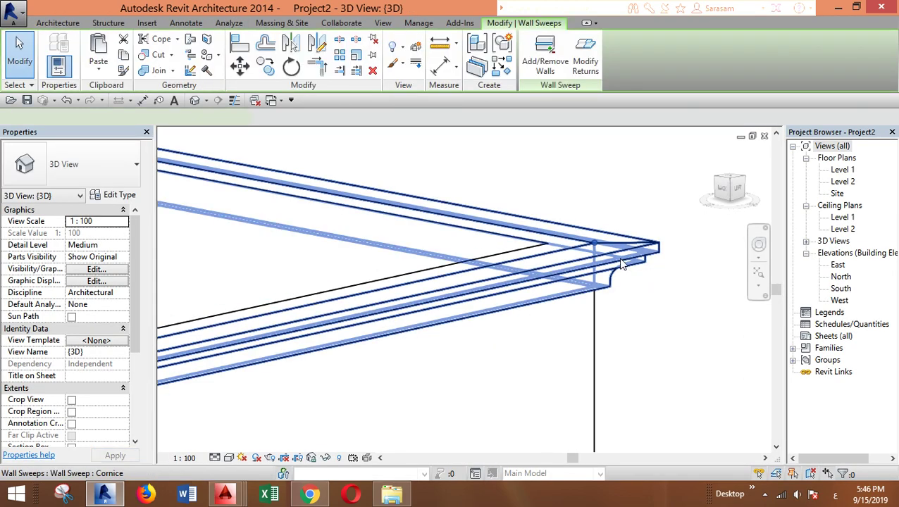
Change the Cornice wall sweep type's Profile to Family6 : Family6
click(133, 198)
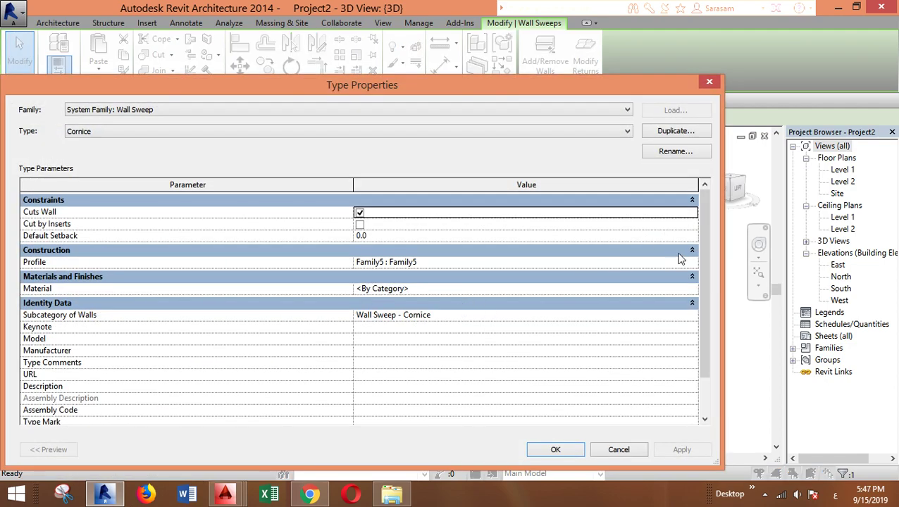
click(693, 266)
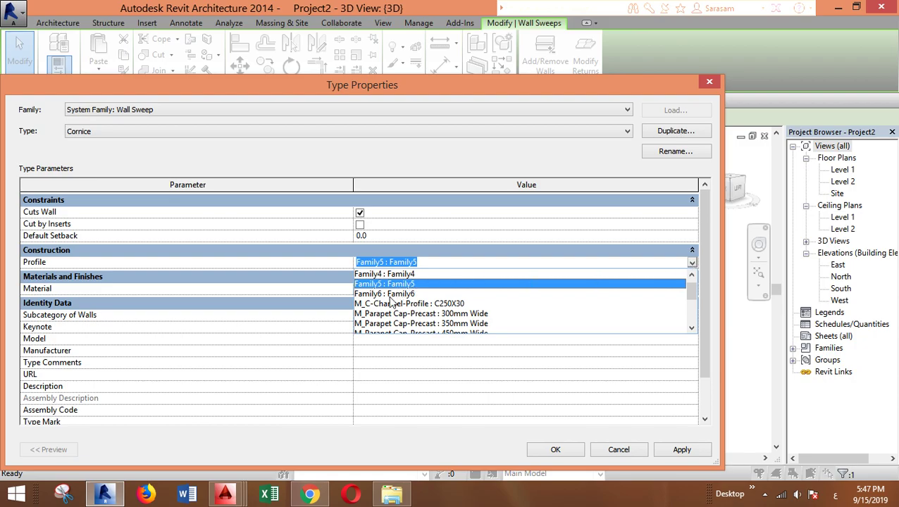
click(388, 294)
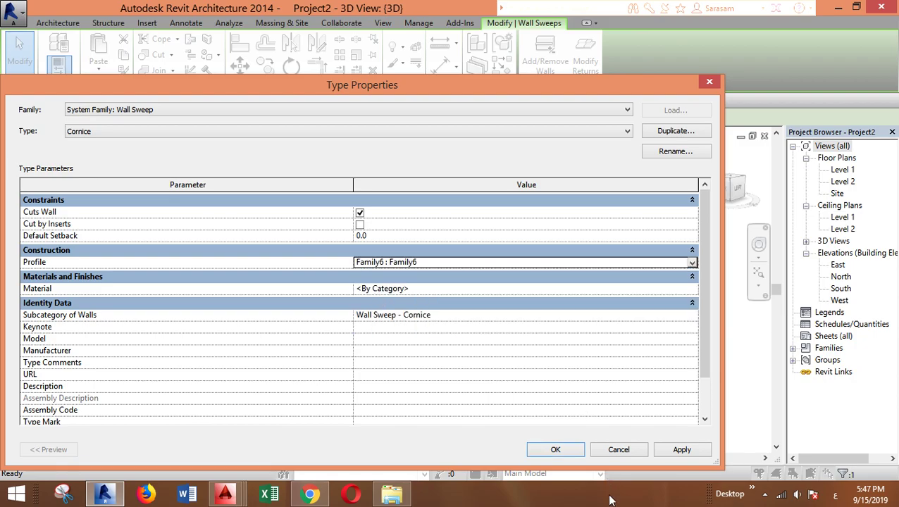
click(555, 451)
click(698, 381)
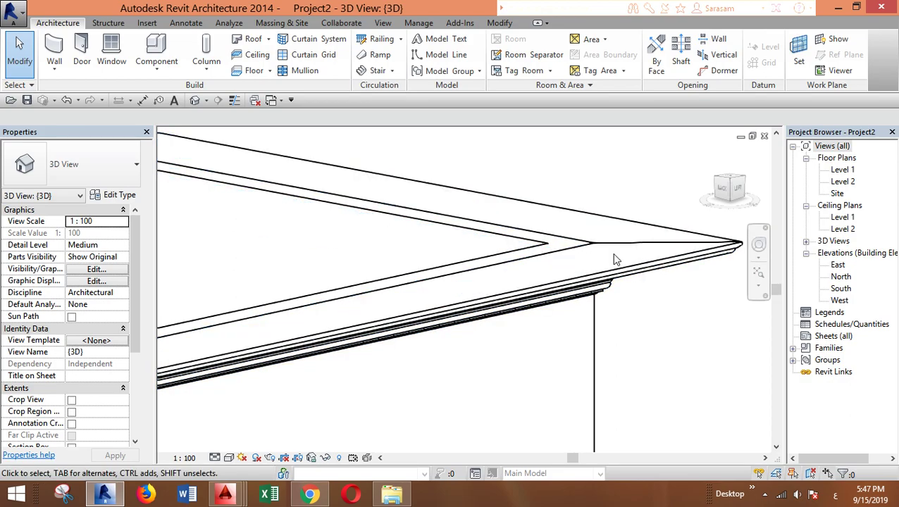
shift+middle_drag(672, 308, 512, 251)
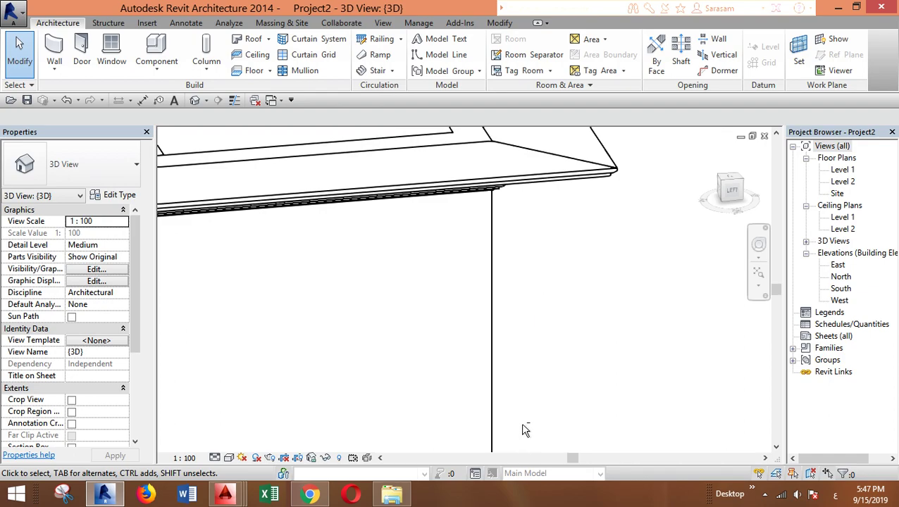
shift+middle_drag(523, 430, 582, 358)
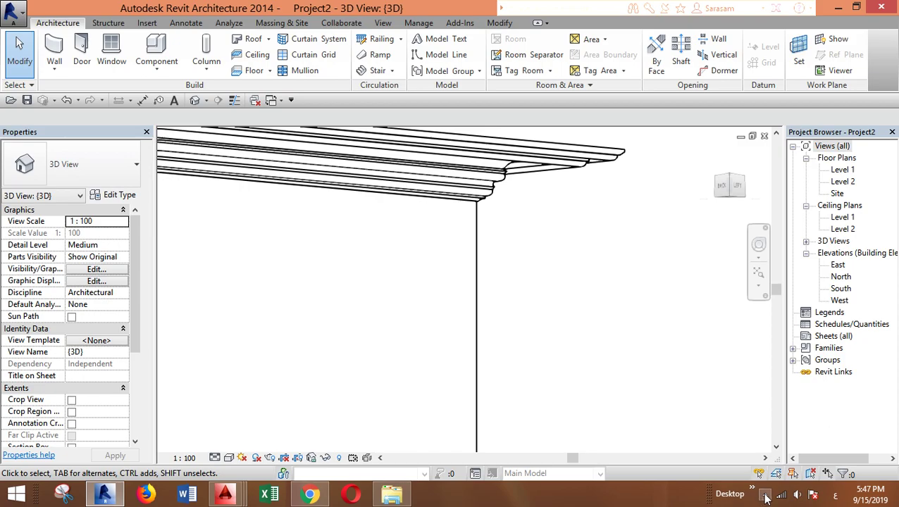